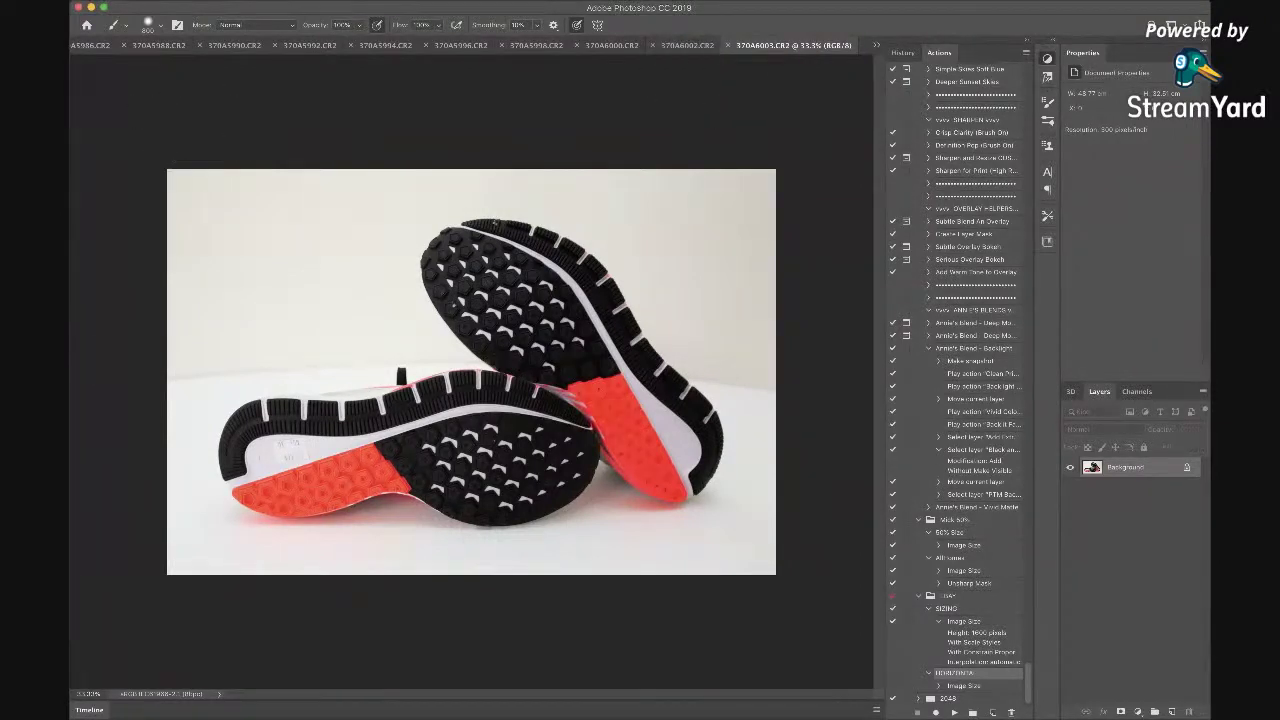
Sample the white sole colour and brush over the marks on the lower shoe's white sole area in 370A6003.CR2
{"action": "key", "text": "i"}
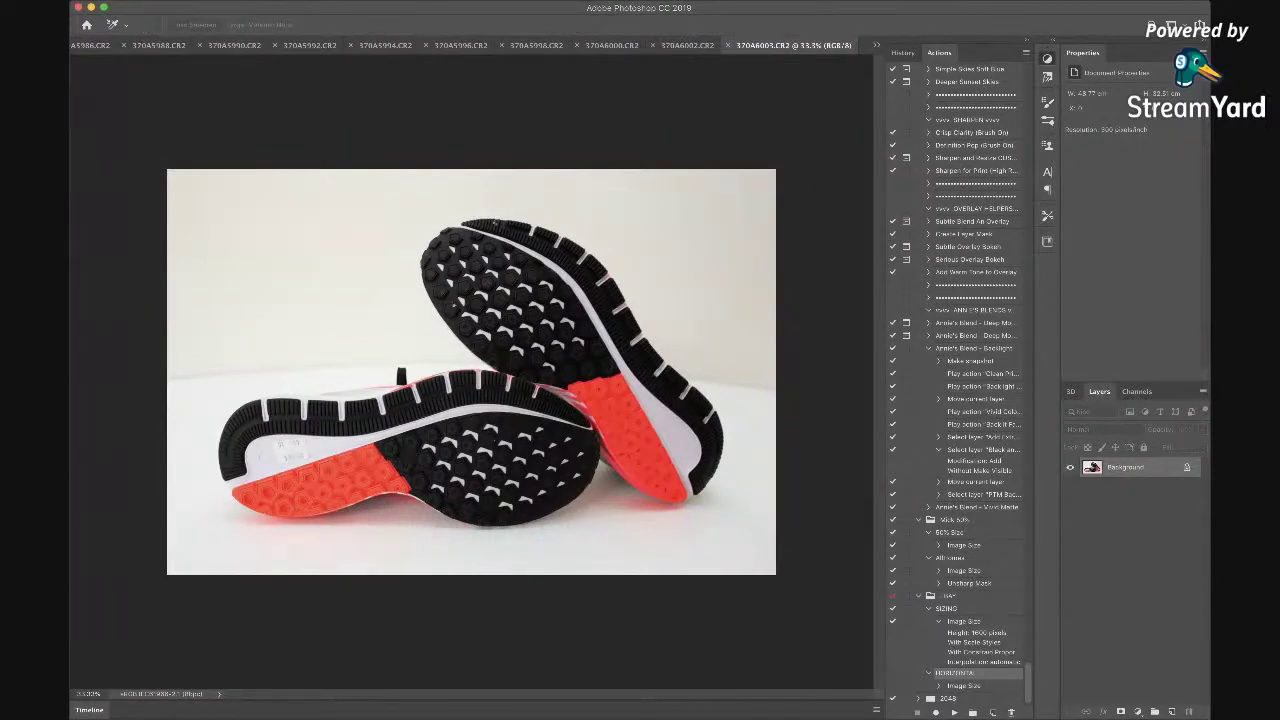
{"action": "key", "text": "b"}
{"action": "key", "text": "bracketleft"}
{"action": "key", "text": "bracketleft"}
{"action": "key", "text": "bracketleft"}
{"action": "key", "text": "bracketleft"}
{"action": "key", "text": "bracketleft"}
{"action": "mouse_move", "coordinate": [286, 451]}
{"action": "left_mouse_down"}
{"action": "mouse_move", "coordinate": [277, 458]}
{"action": "mouse_move", "coordinate": [303, 447]}
{"action": "left_mouse_up"}
{"action": "key", "text": "bracketleft"}
{"action": "key", "text": "bracketleft"}
{"action": "key", "text": "bracketleft"}
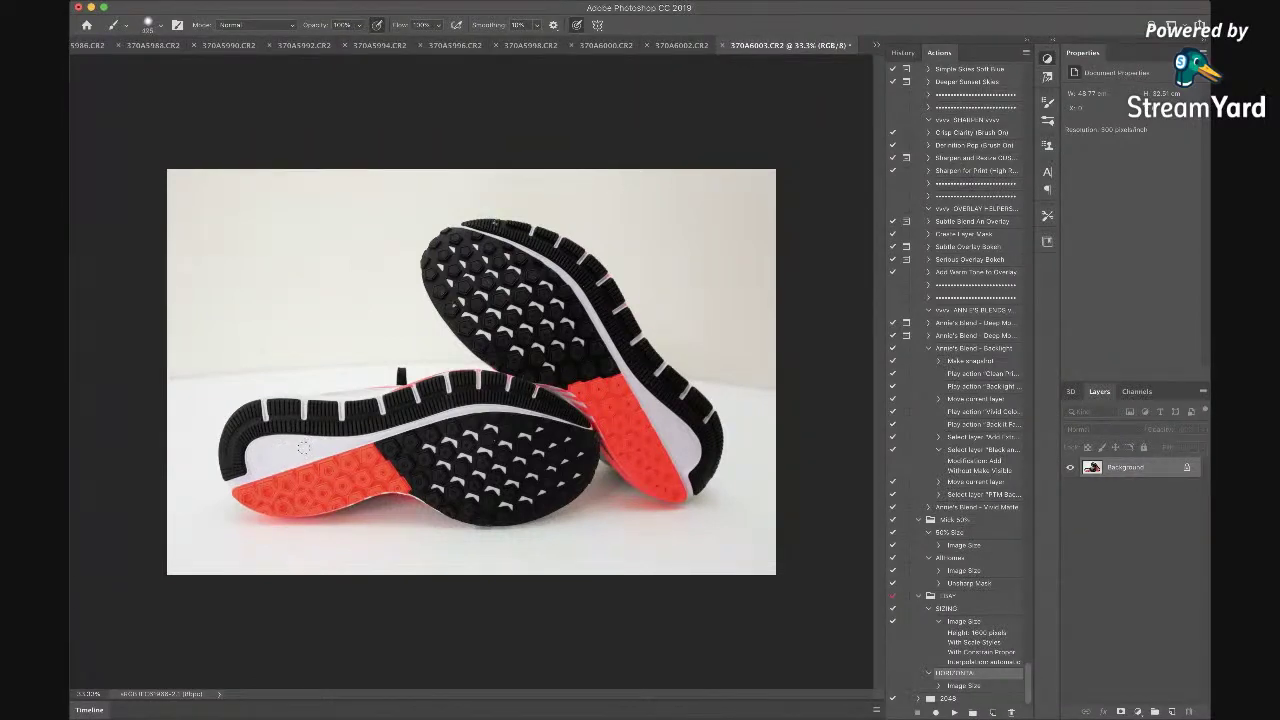
{"action": "left_click", "coordinate": [302, 444]}
Select the SIZING action from the EBAY set and run it on 370A6002.CR2
{"action": "left_click", "coordinate": [959, 611]}
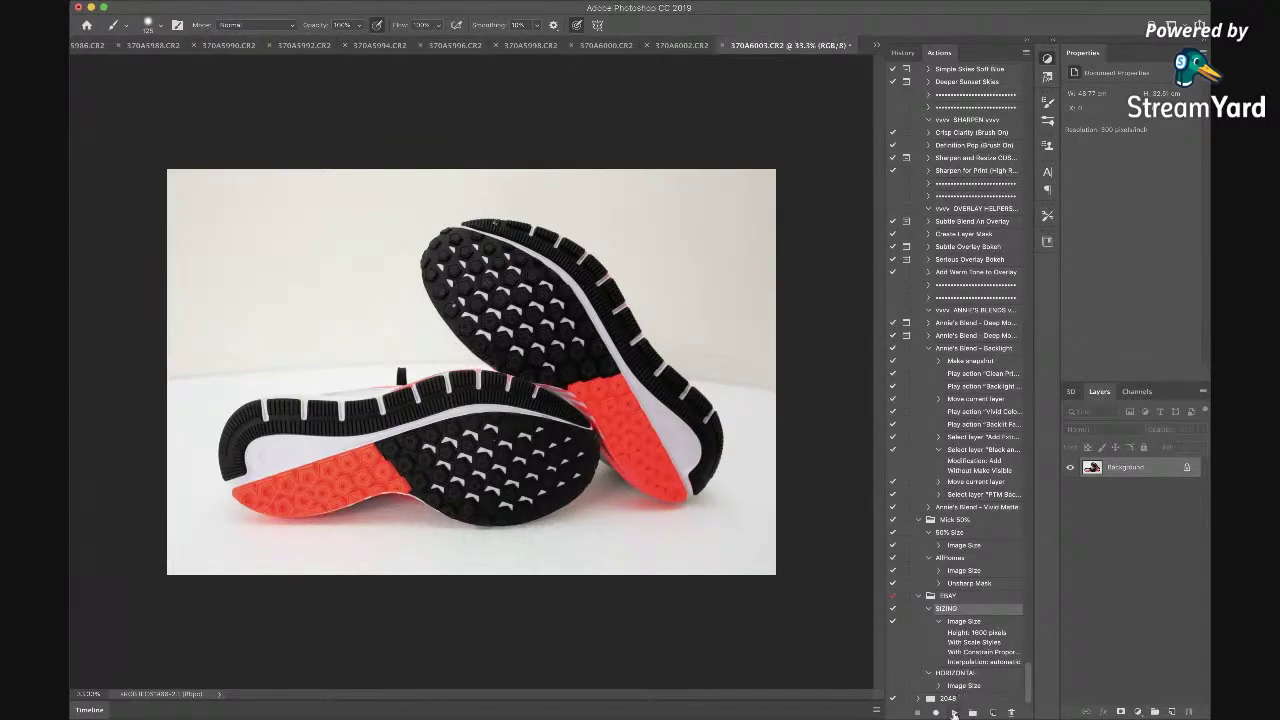
{"action": "left_click", "coordinate": [678, 45]}
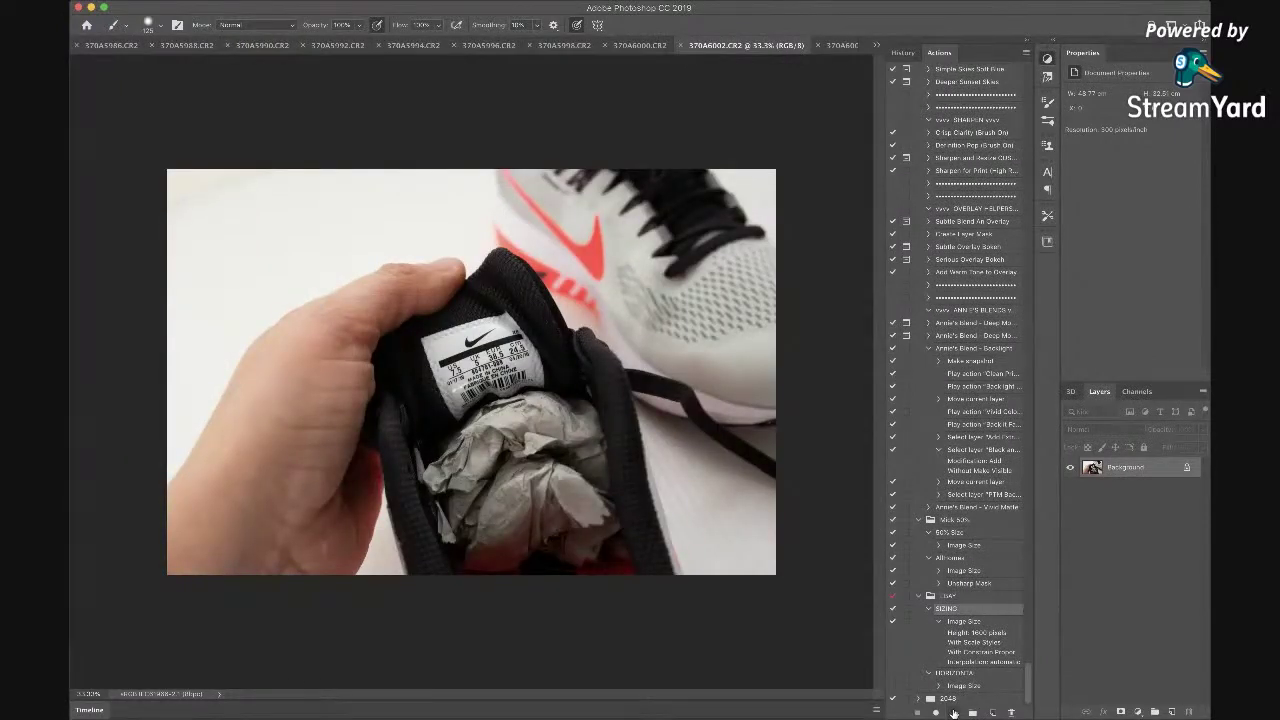
{"action": "left_click", "coordinate": [953, 713]}
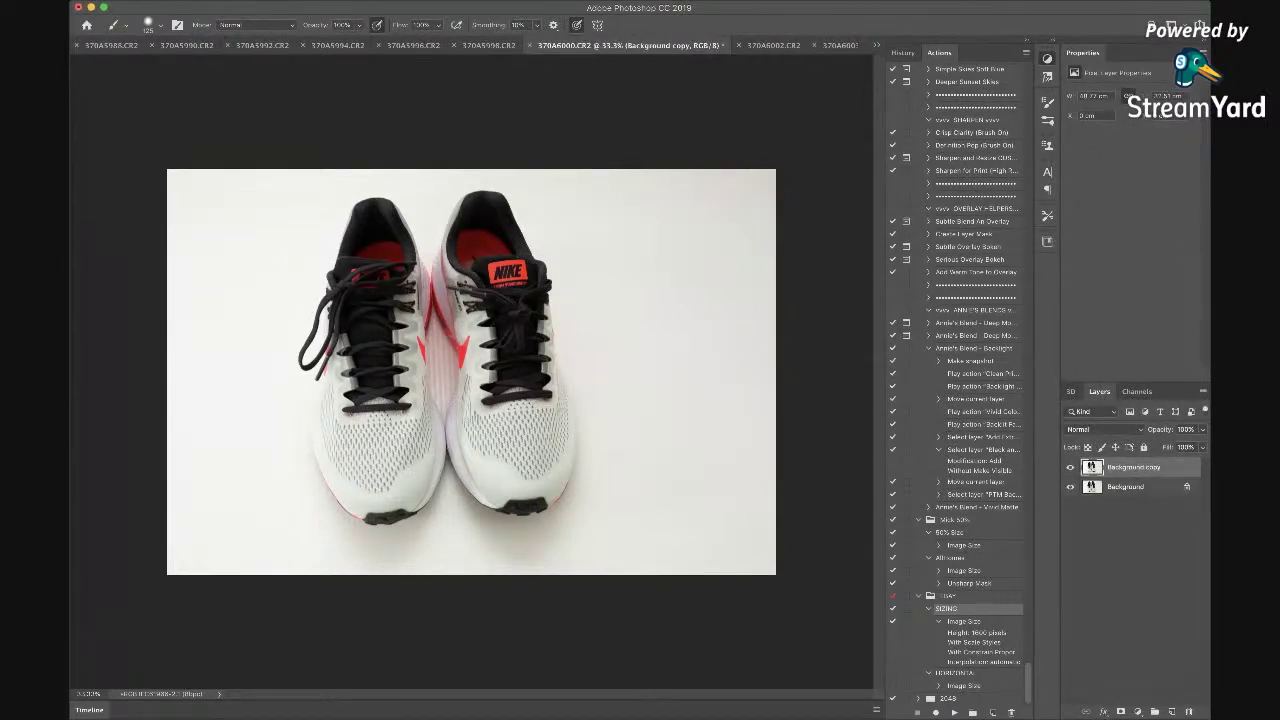
Enlarge the Background copy layer in 370A6000.CR2 to about 57 cm wide and position the pair of shoes to fill the frame
{"action": "key", "text": "super+t"}
{"action": "left_click_drag", "start_coordinate": [776, 575], "coordinate": [884, 647]}
{"action": "left_click_drag", "start_coordinate": [581, 421], "coordinate": [586, 415]}
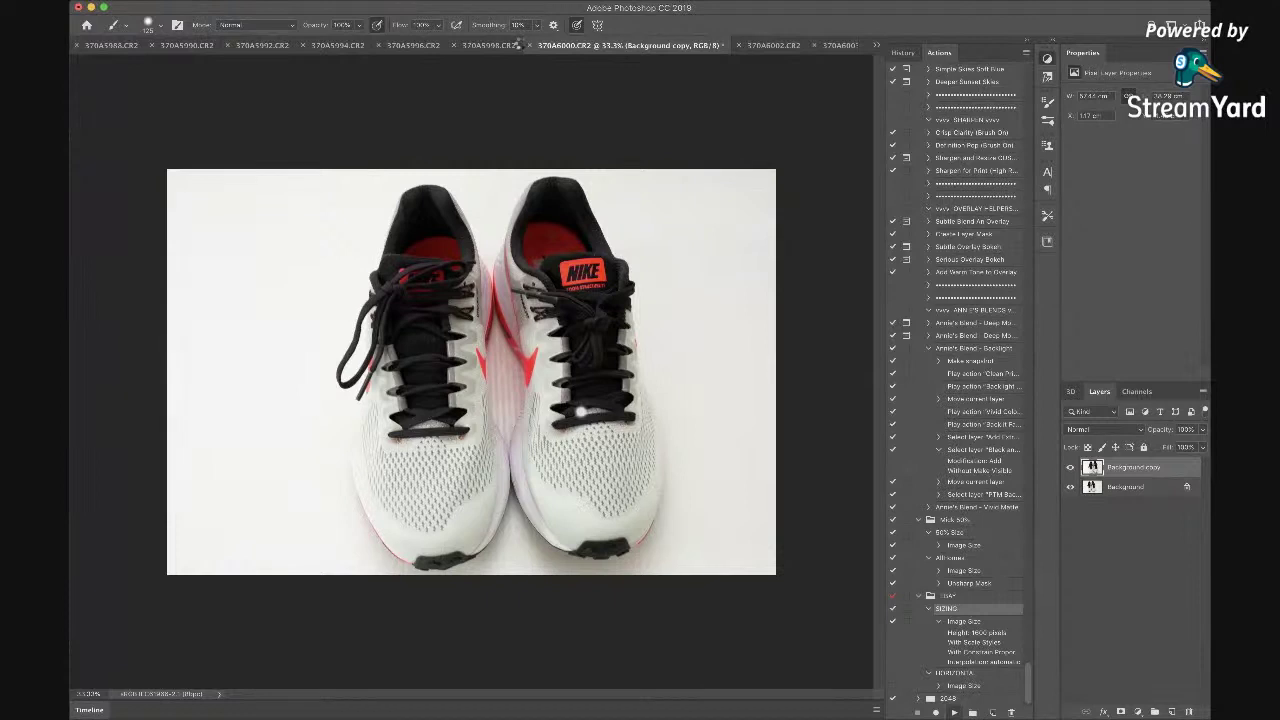
In 370A5998.CR2, duplicate the background layer and scale the copy to about 170% so the shoe fronts fill the frame
{"action": "left_click", "coordinate": [500, 44]}
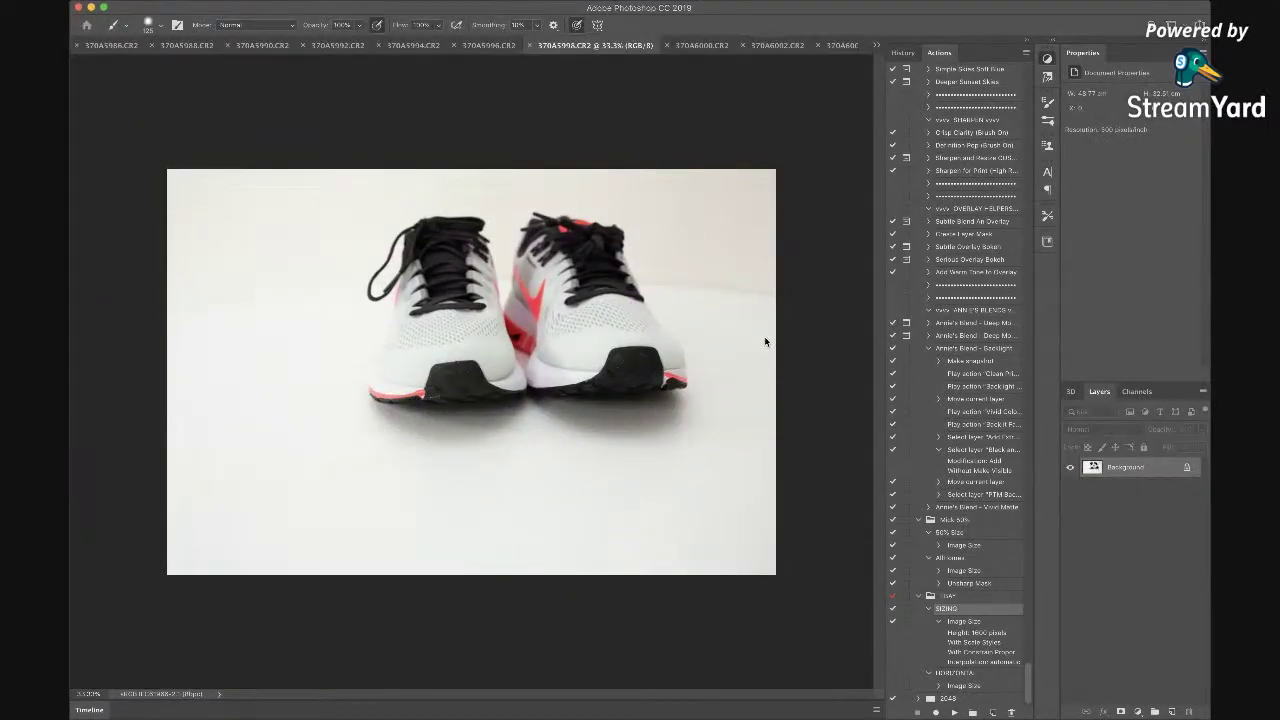
{"action": "key", "text": "super+j"}
{"action": "key", "text": "super+t"}
{"action": "left_click_drag", "start_coordinate": [168, 170], "coordinate": [0, 58]}
{"action": "left_click_drag", "start_coordinate": [777, 576], "coordinate": [855, 625]}
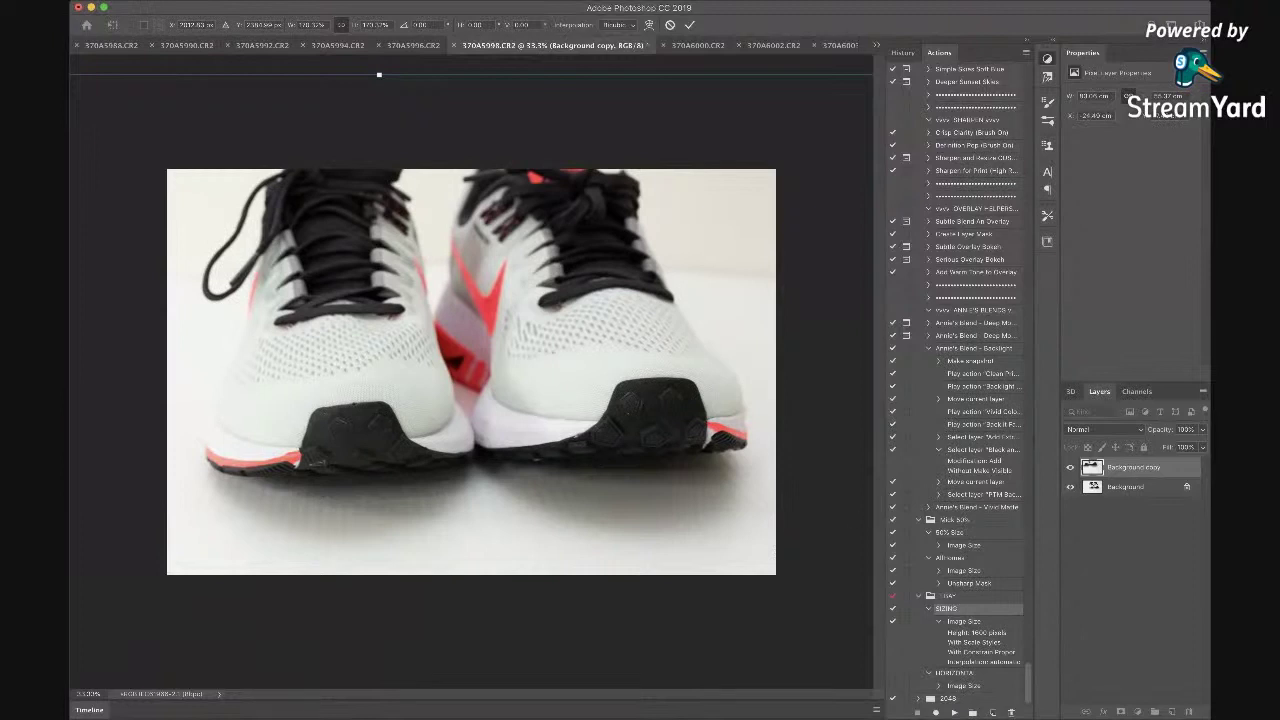
{"action": "key", "text": "Return"}
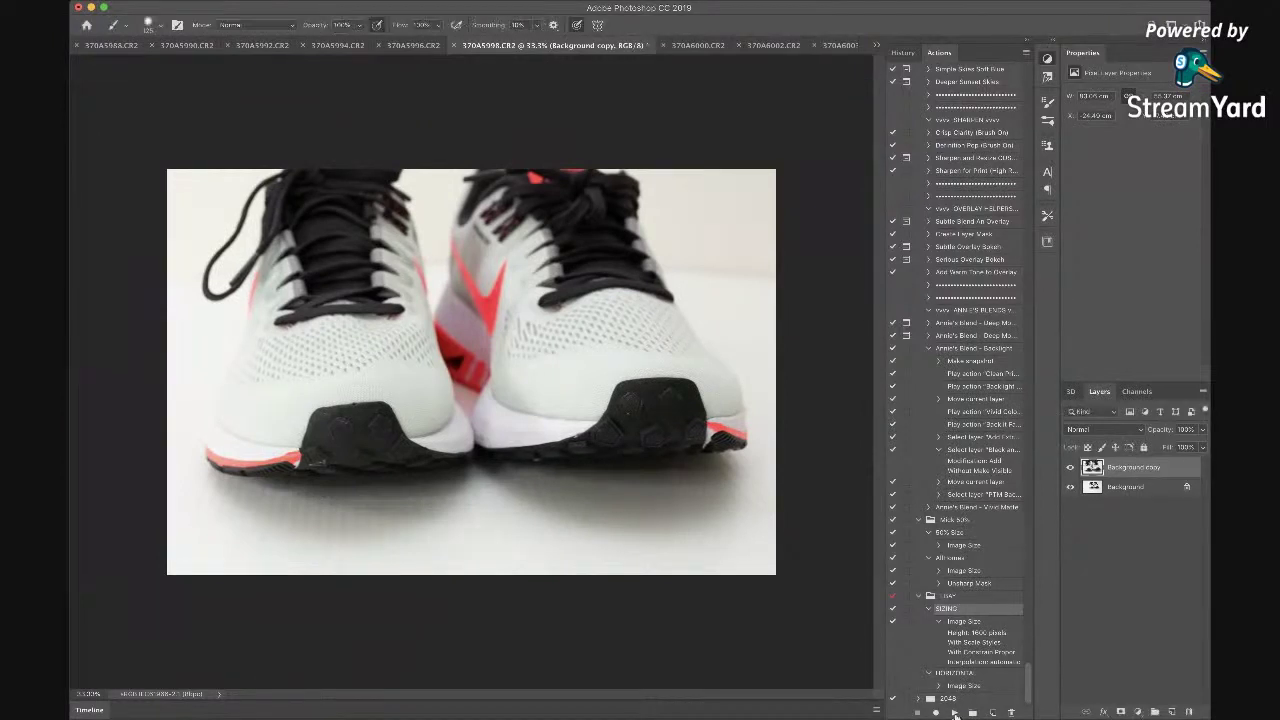
In 370A5996.CR2, duplicate the background layer, scale the copy to about 178% and shift it down to frame the shoe heels
{"action": "left_click", "coordinate": [425, 45]}
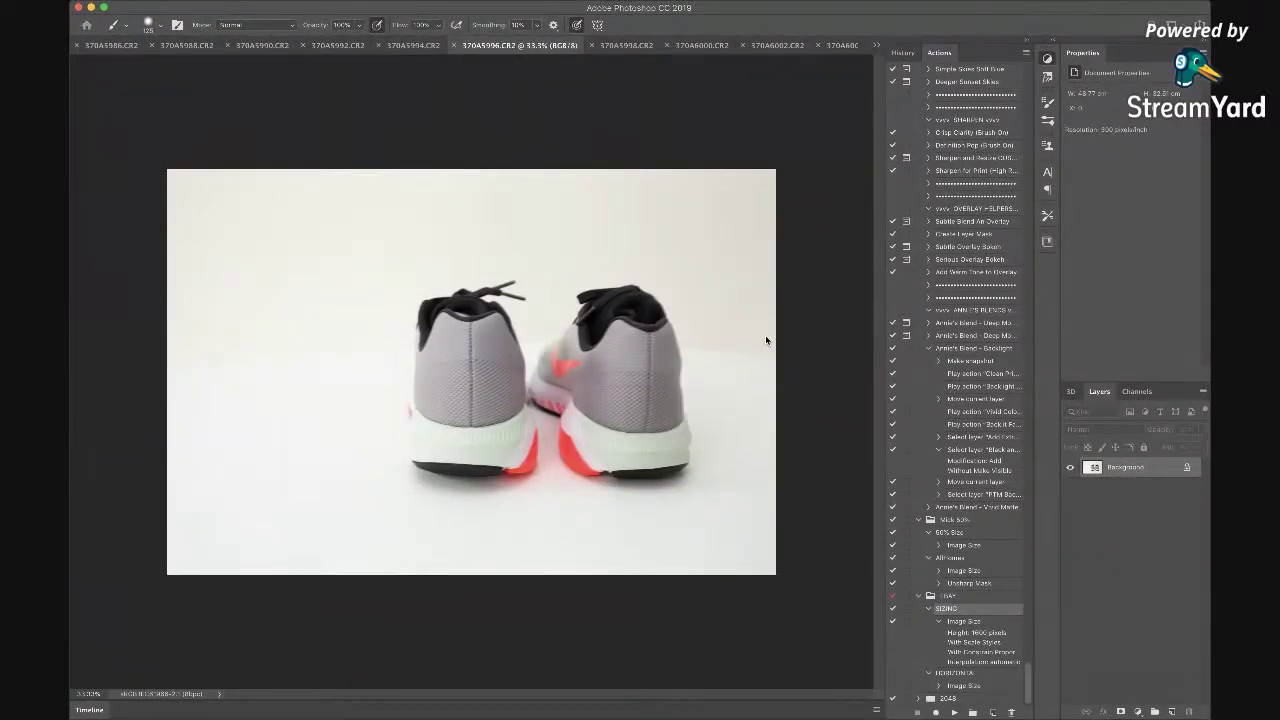
{"action": "key", "text": "super+j"}
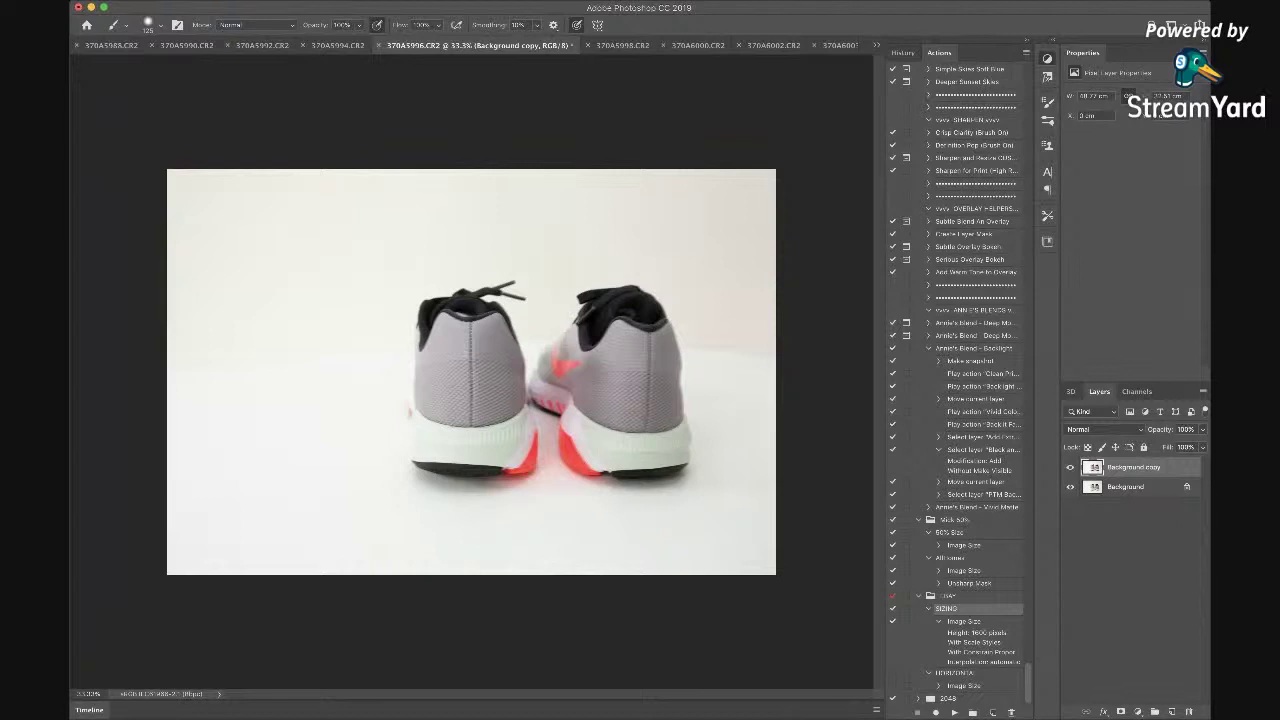
{"action": "key", "text": "super+t"}
{"action": "left_click_drag", "start_coordinate": [167, 170], "coordinate": [0, 58]}
{"action": "left_click_drag", "start_coordinate": [775, 573], "coordinate": [895, 653]}
{"action": "left_click_drag", "start_coordinate": [574, 357], "coordinate": [568, 412]}
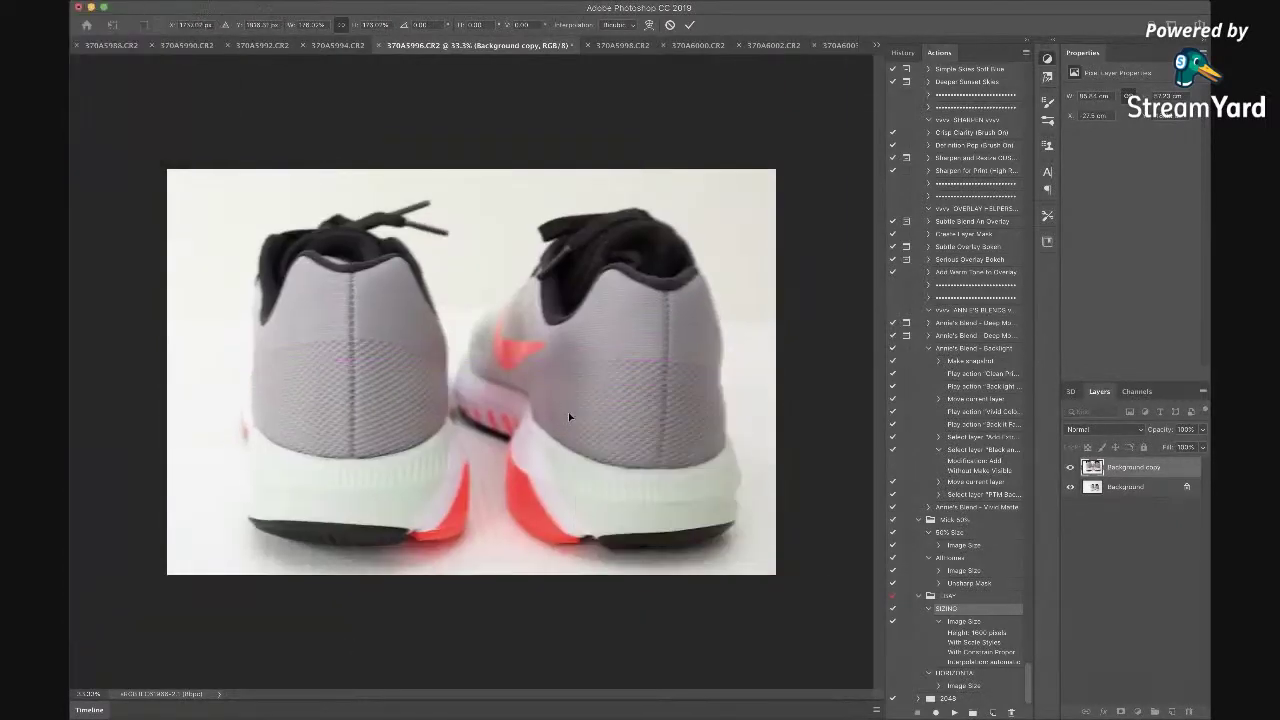
{"action": "key", "text": "Return"}
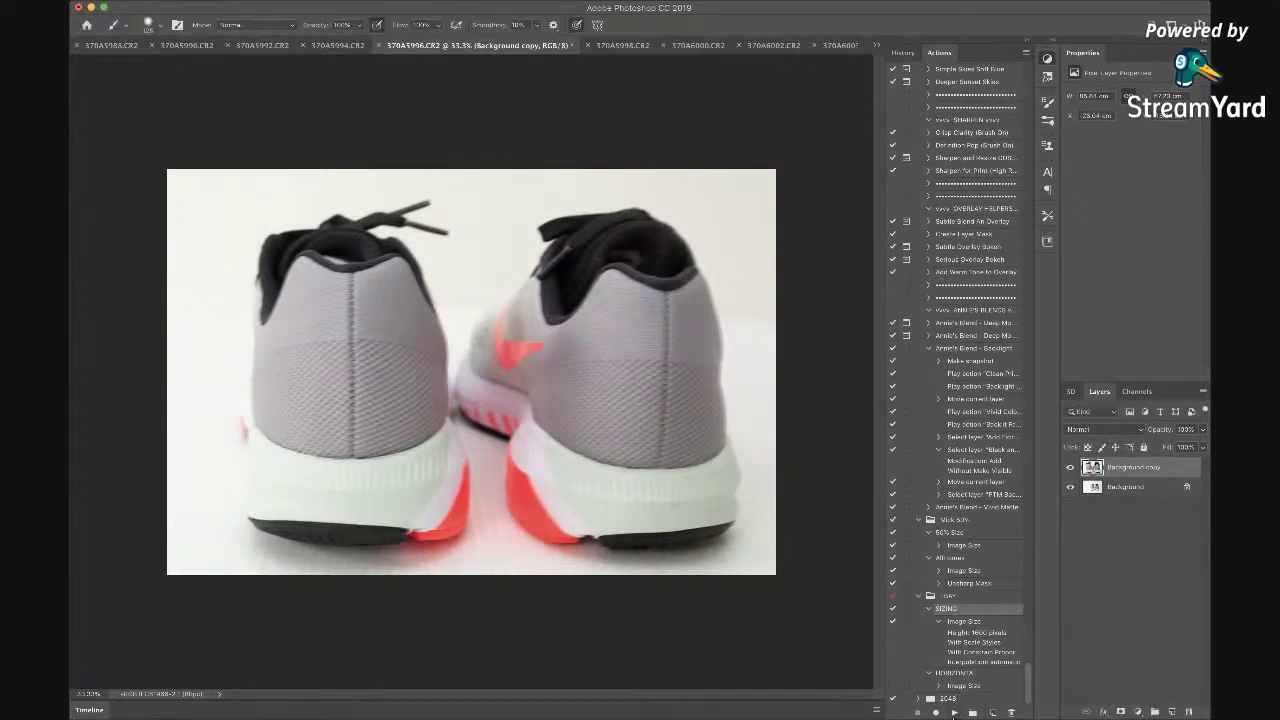
In 370A5994.CR2, duplicate the background layer and enlarge the copy so the side view of both shoes fills the frame's width
{"action": "left_click", "coordinate": [340, 46]}
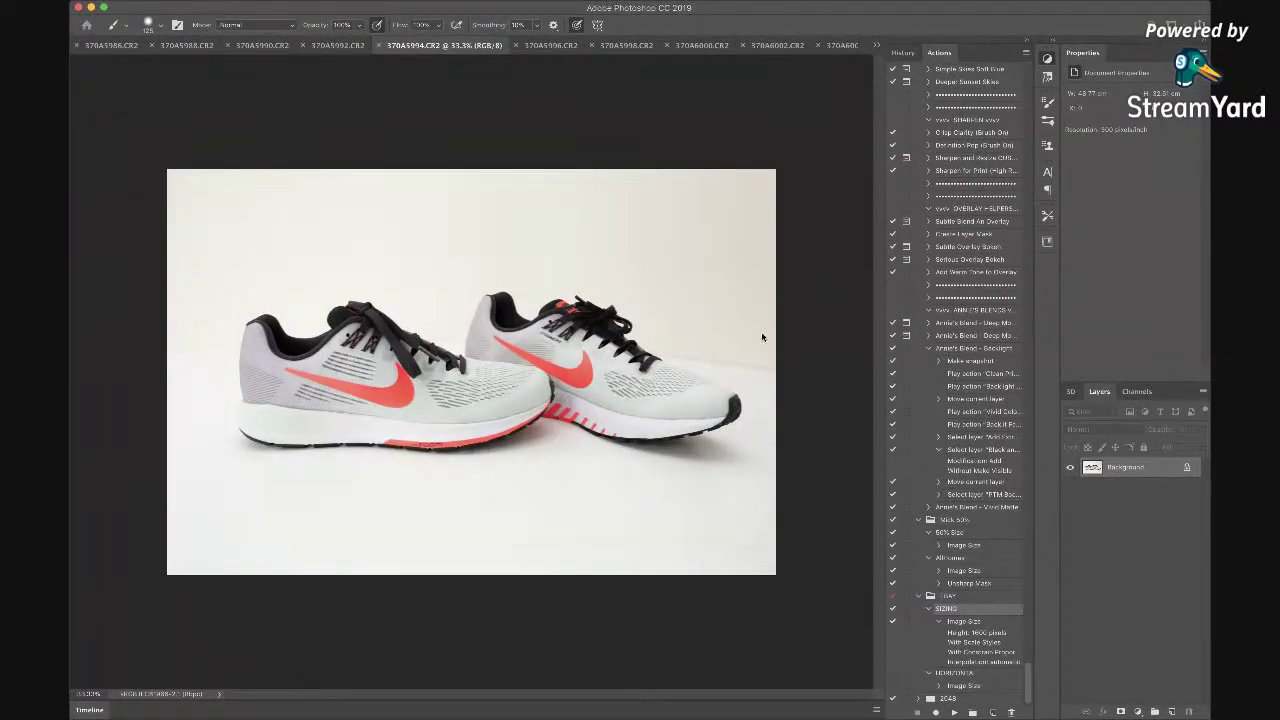
{"action": "key", "text": "super+j"}
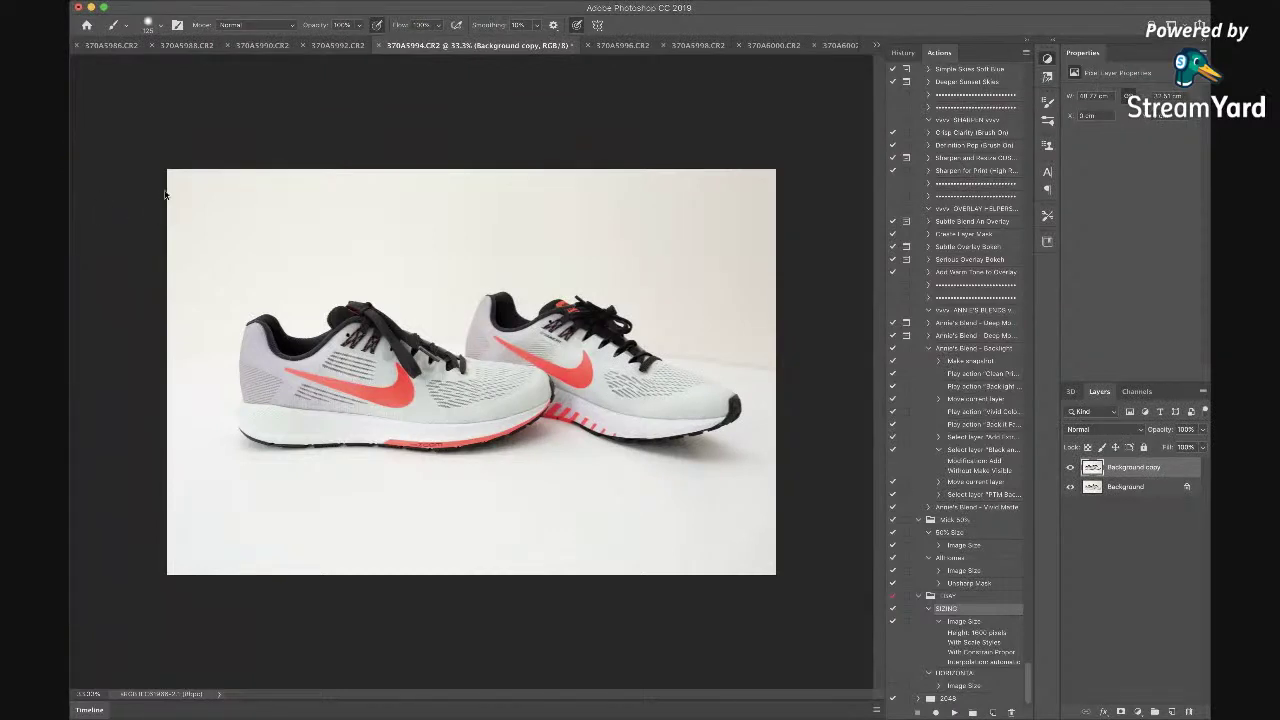
{"action": "key", "text": "super+t"}
{"action": "left_click_drag", "start_coordinate": [167, 169], "coordinate": [97, 122]}
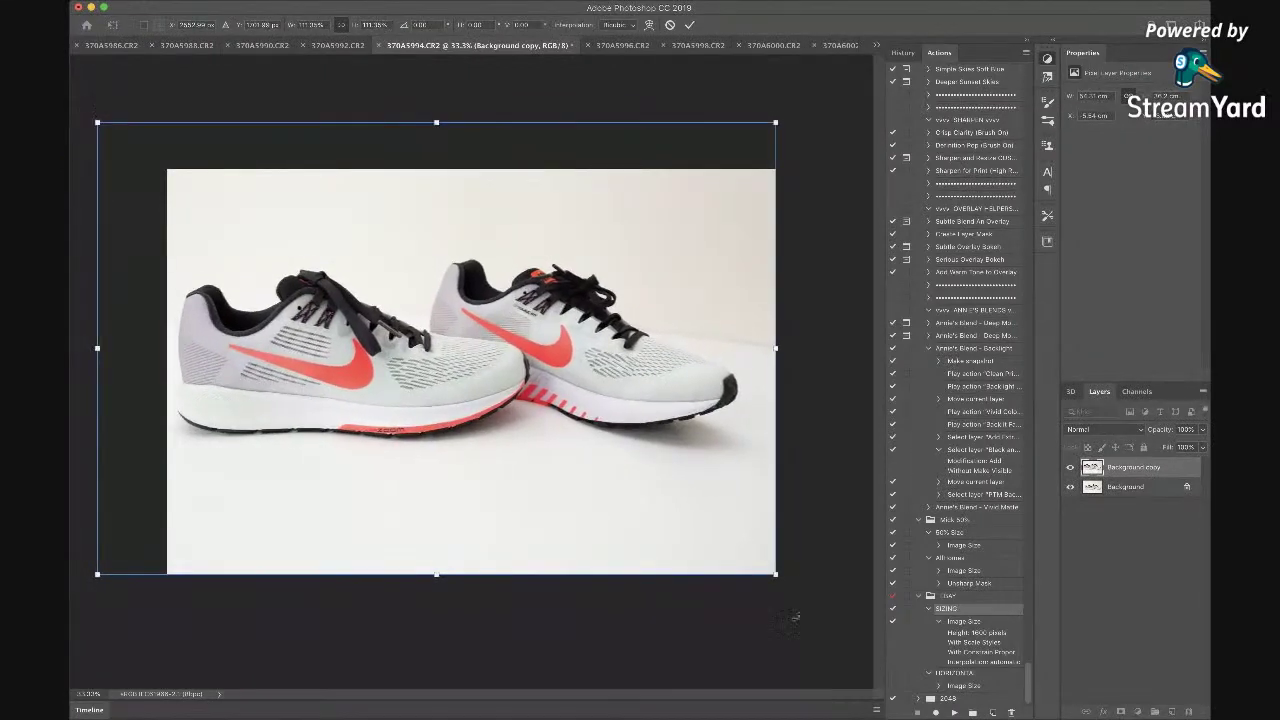
{"action": "left_click_drag", "start_coordinate": [777, 576], "coordinate": [811, 598]}
{"action": "key", "text": "Return"}
In 370A5992.CR2, duplicate the background layer, scale the copy to about 135% around the single shoe, and run the SIZING action
{"action": "left_click", "coordinate": [356, 46]}
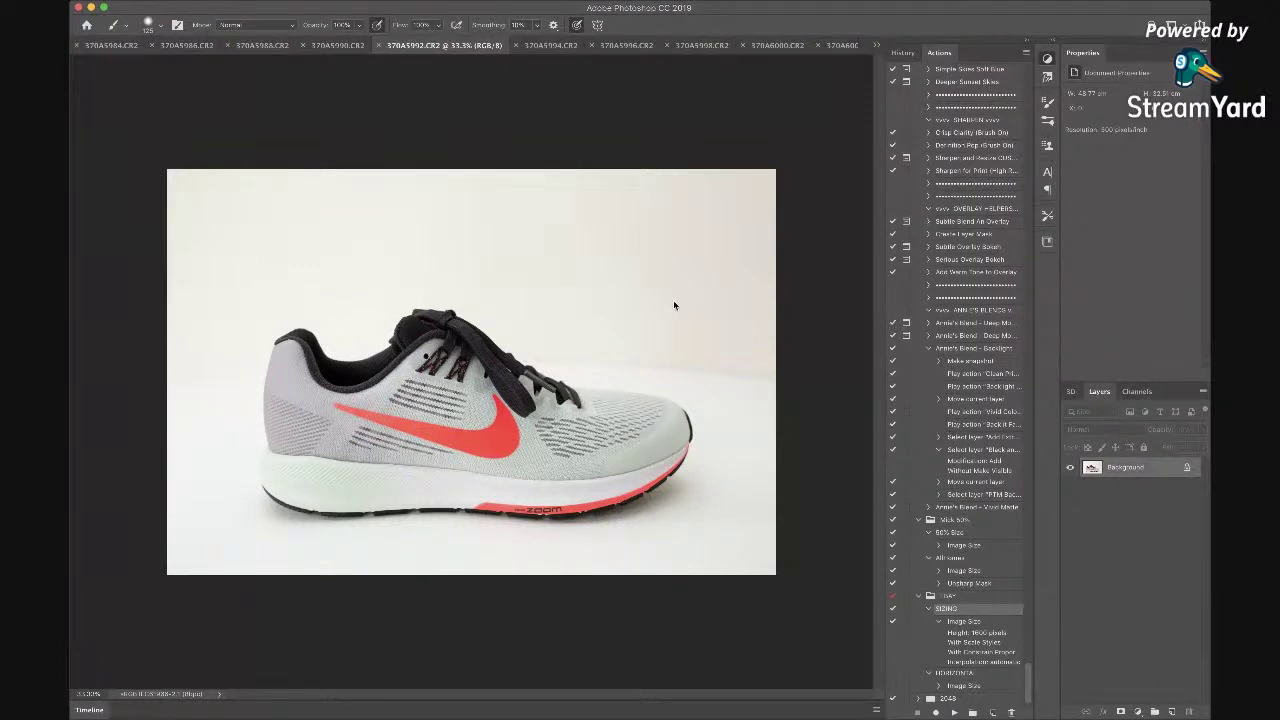
{"action": "key", "text": "super+j"}
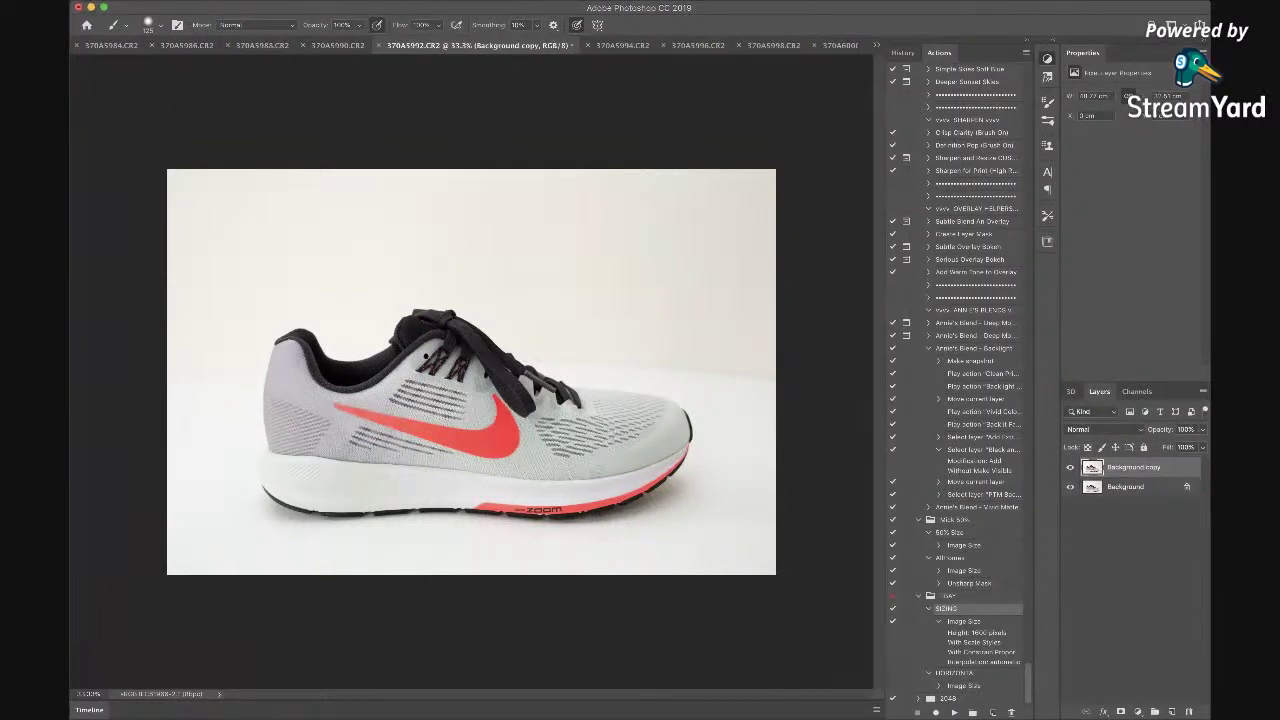
{"action": "key", "text": "super+t"}
{"action": "left_click_drag", "start_coordinate": [167, 169], "coordinate": [70, 100]}
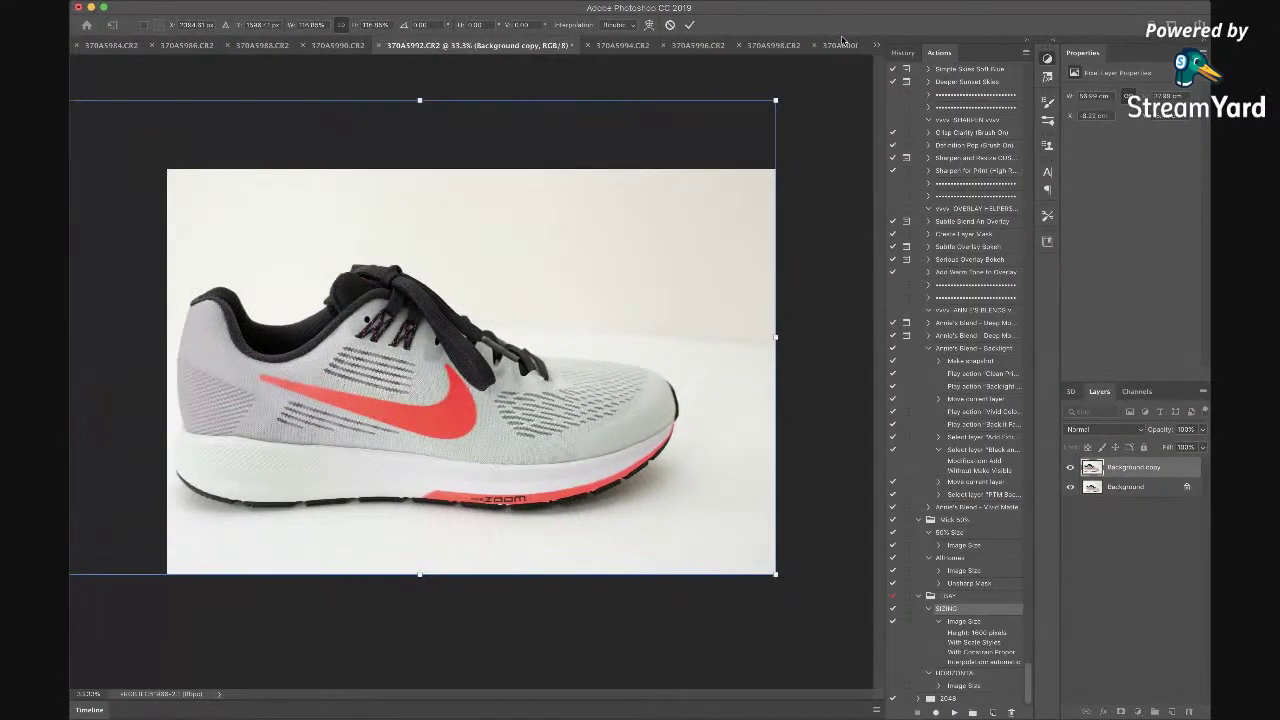
{"action": "left_click_drag", "start_coordinate": [777, 100], "coordinate": [890, 25]}
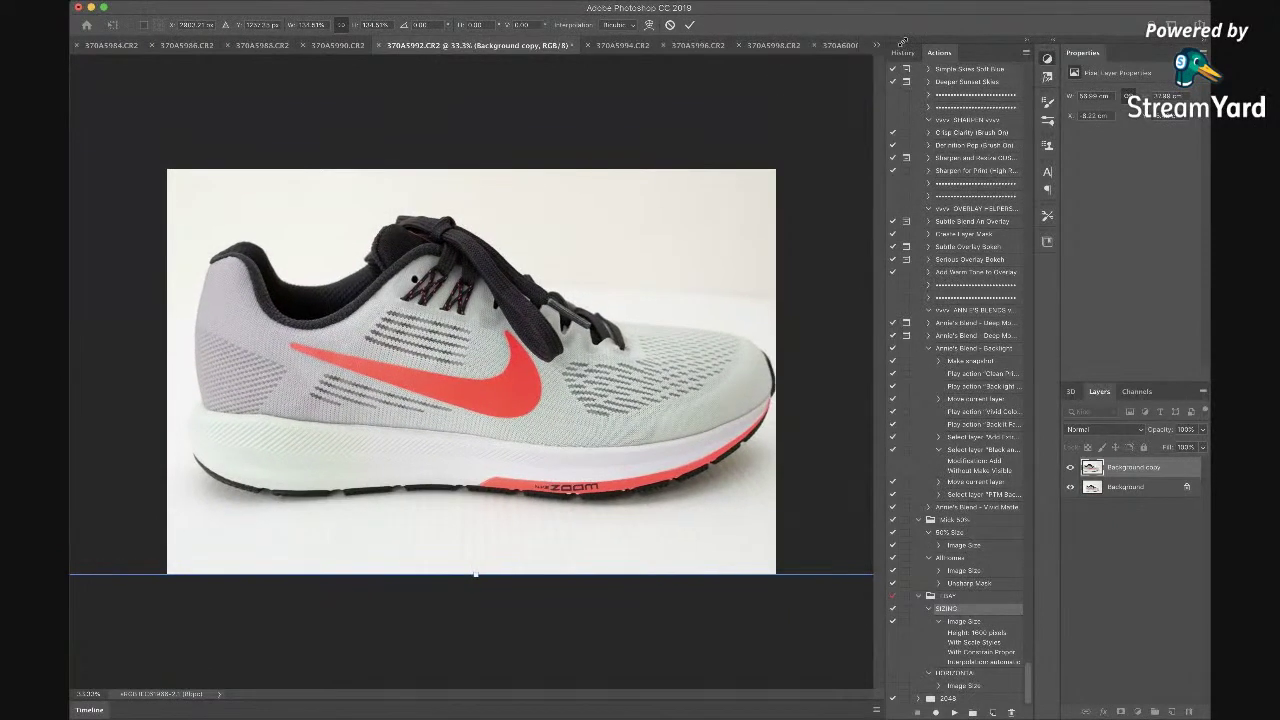
{"action": "left_click_drag", "start_coordinate": [543, 243], "coordinate": [533, 237]}
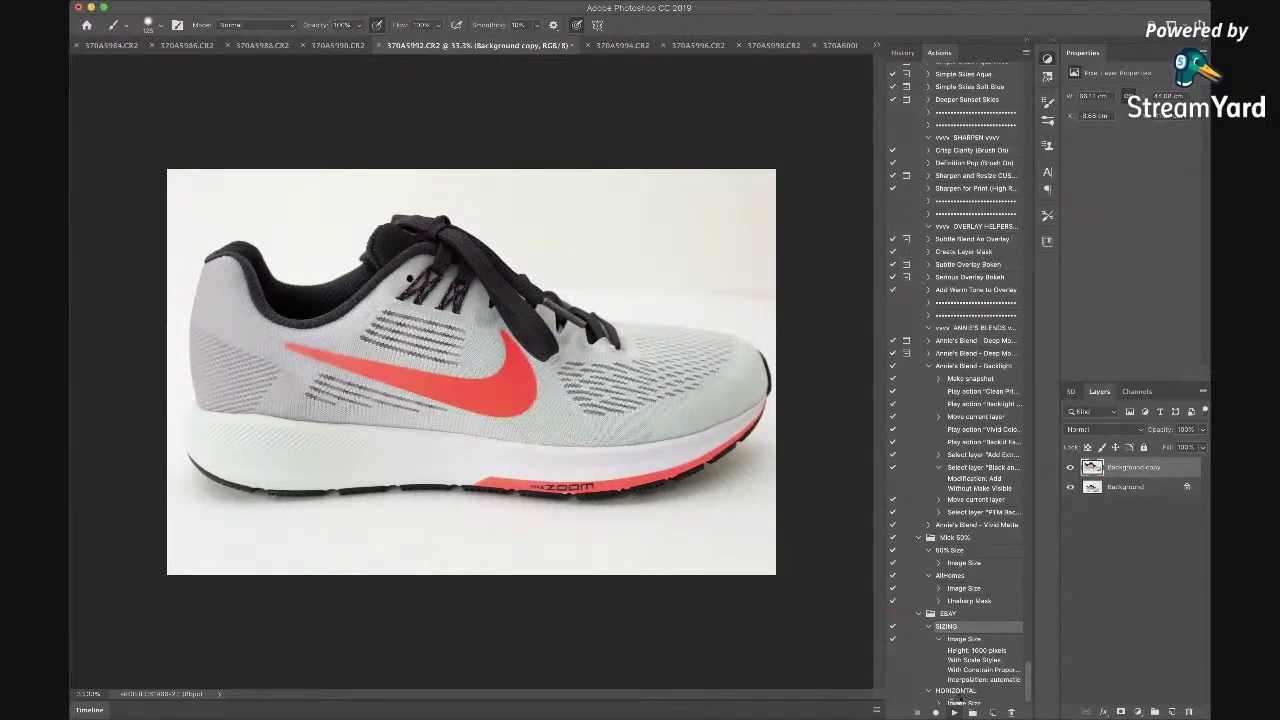
{"action": "left_click", "coordinate": [953, 712]}
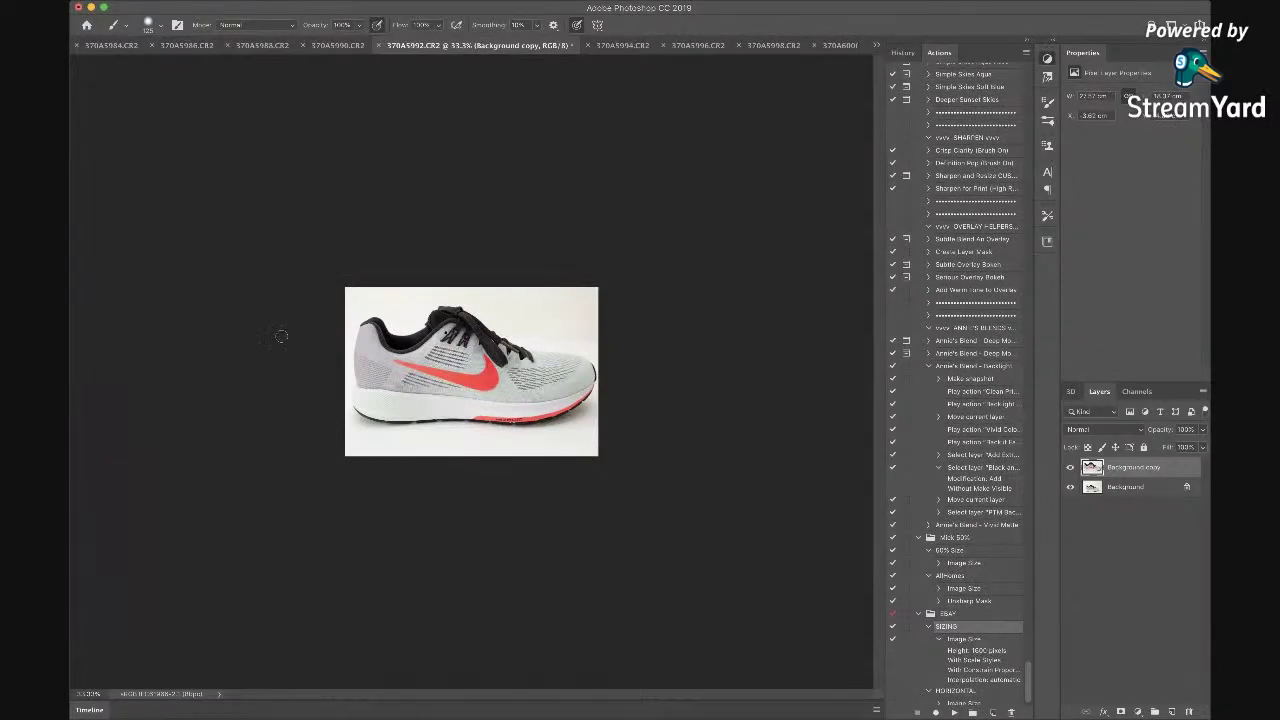
{"action": "left_click", "coordinate": [620, 46]}
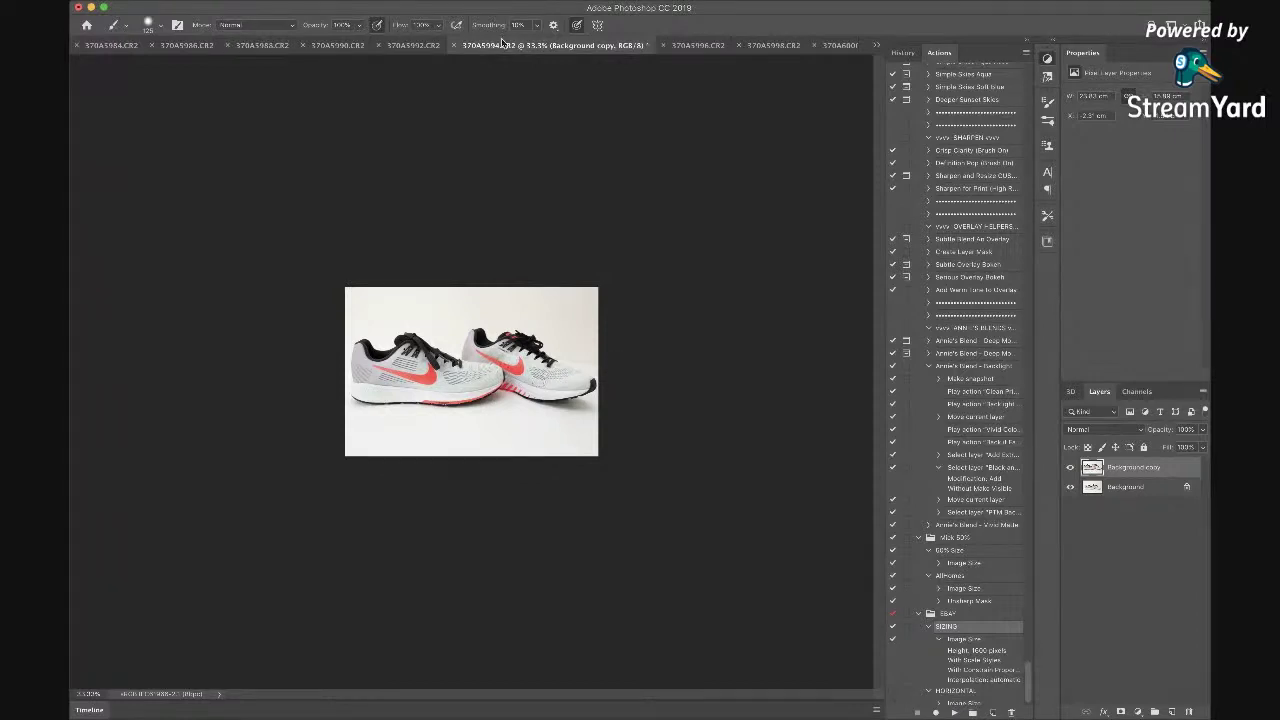
{"action": "left_click", "coordinate": [420, 46]}
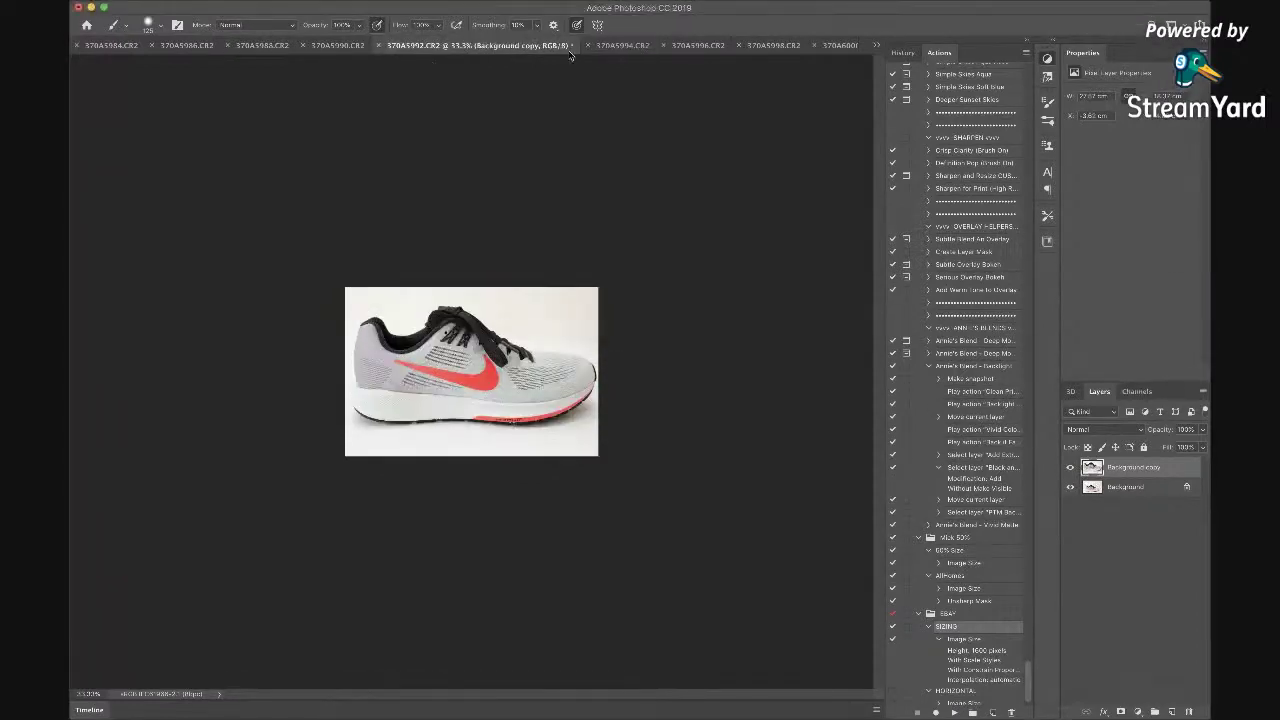
{"action": "left_click", "coordinate": [624, 47]}
{"action": "left_click", "coordinate": [430, 46]}
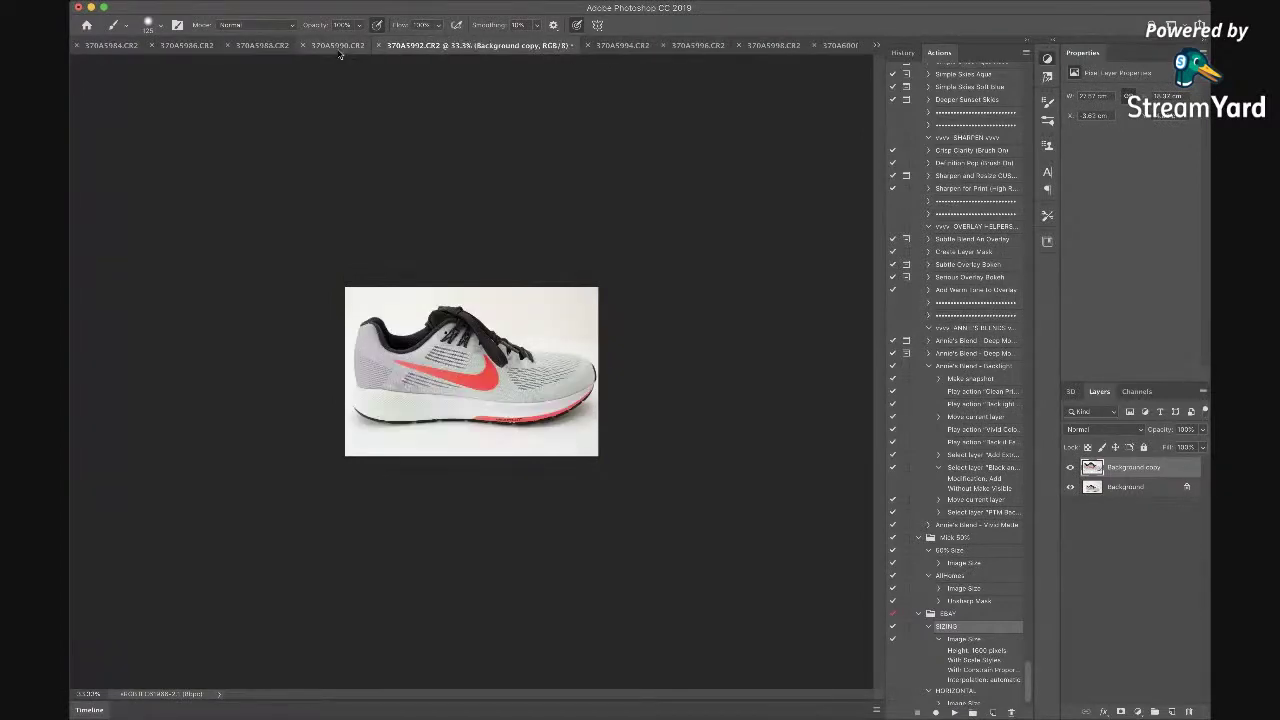
Run the SIZING action on the 370A5990.CR2 and 370A5988.CR2 photos
{"action": "left_click", "coordinate": [340, 46]}
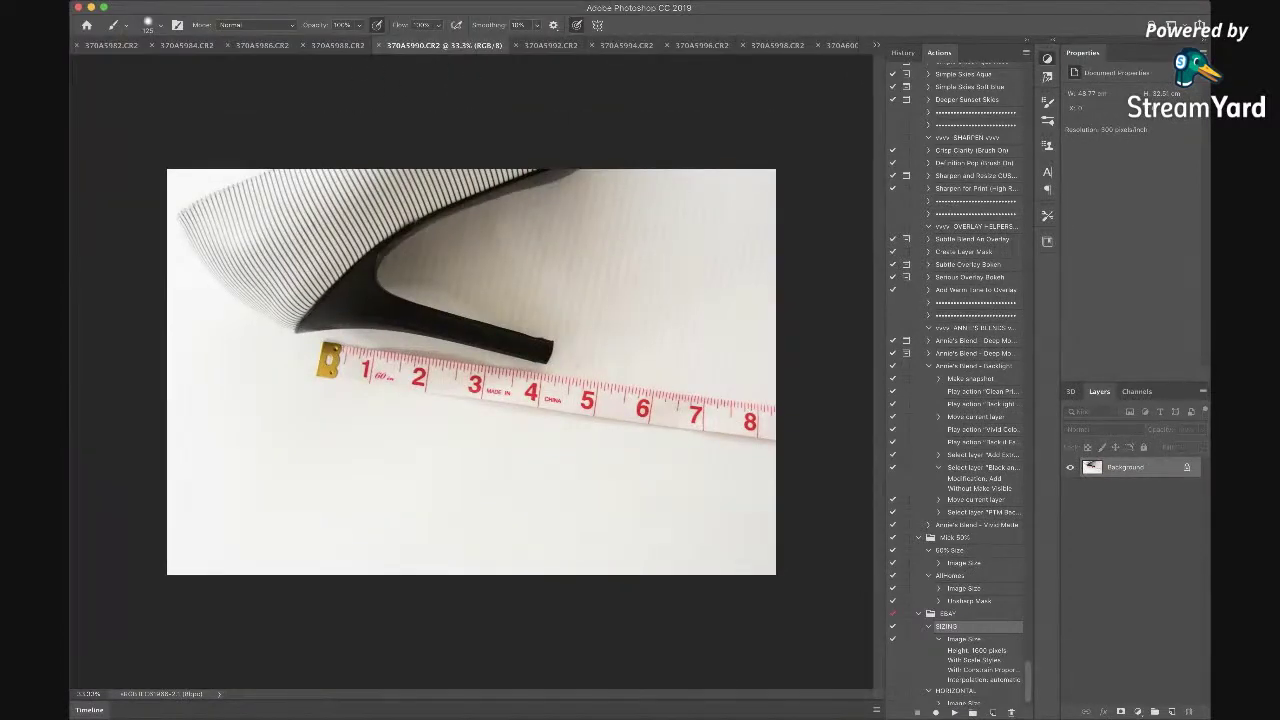
{"action": "left_click", "coordinate": [955, 712]}
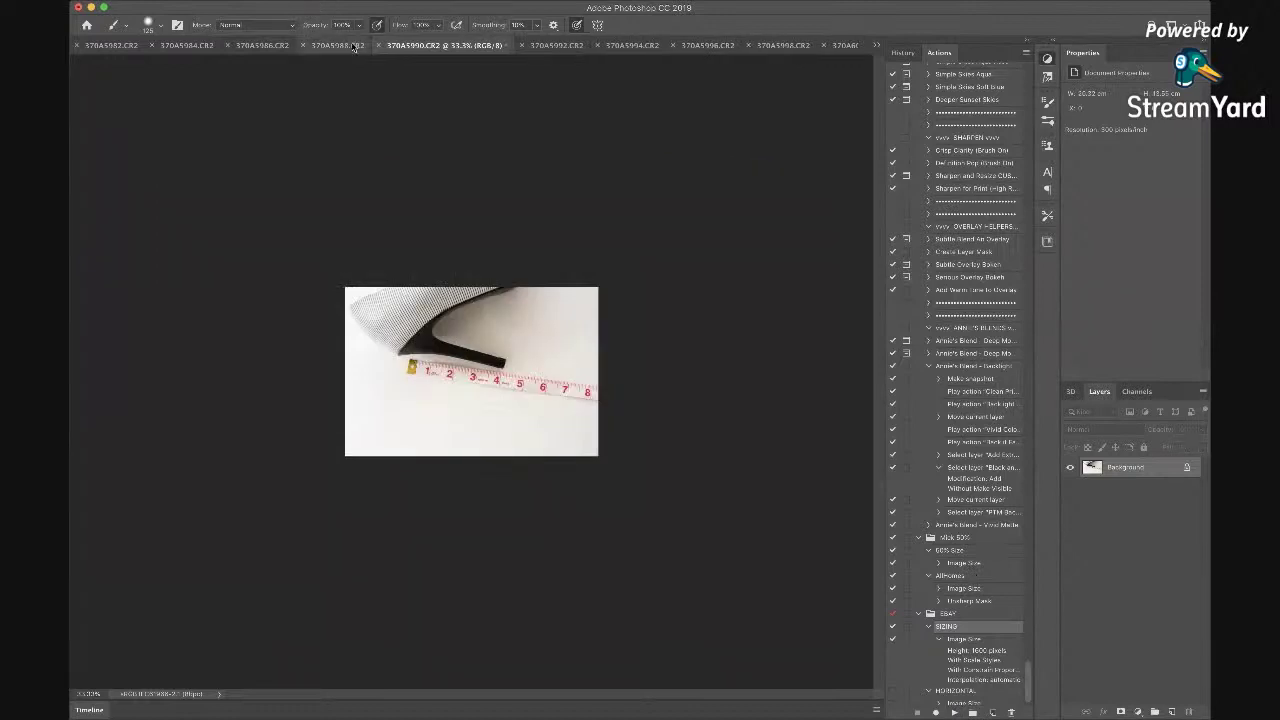
{"action": "left_click", "coordinate": [354, 46]}
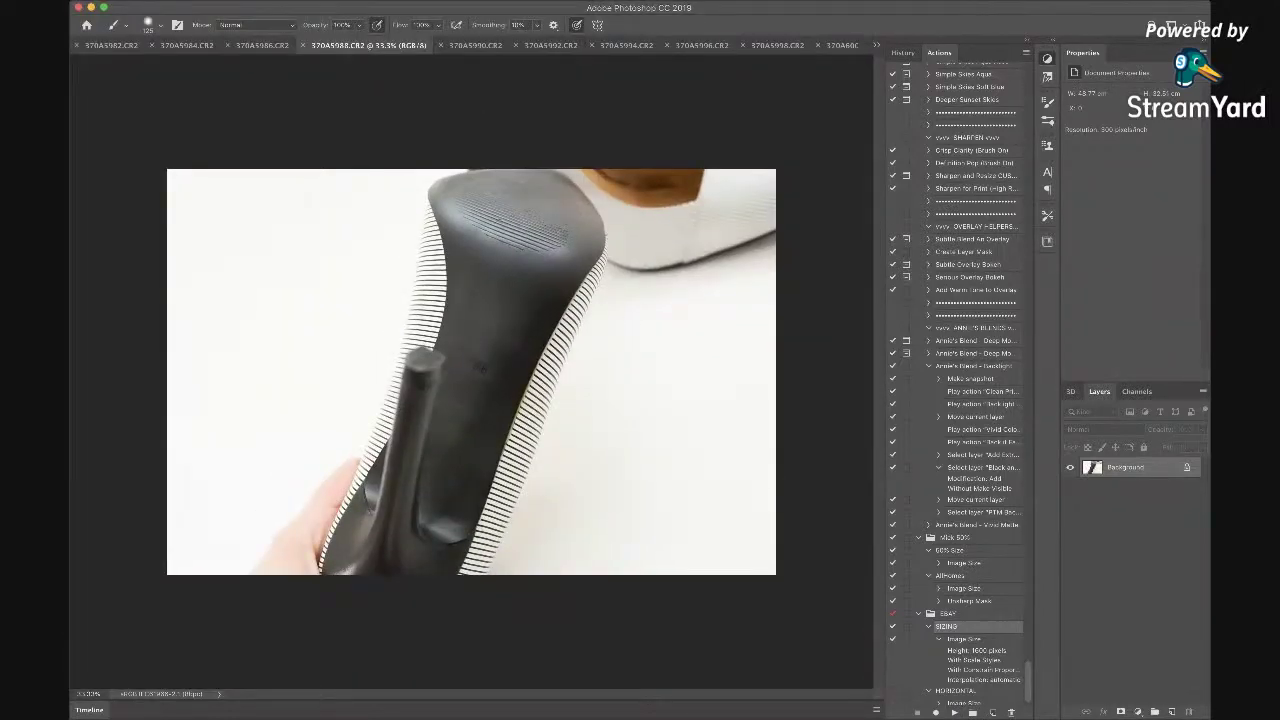
{"action": "left_click", "coordinate": [954, 712]}
In 370A5986.CR2, duplicate the background layer, enlarge the copy to about 117 cm wide and position it as a close-up of the insole
{"action": "left_click", "coordinate": [260, 45]}
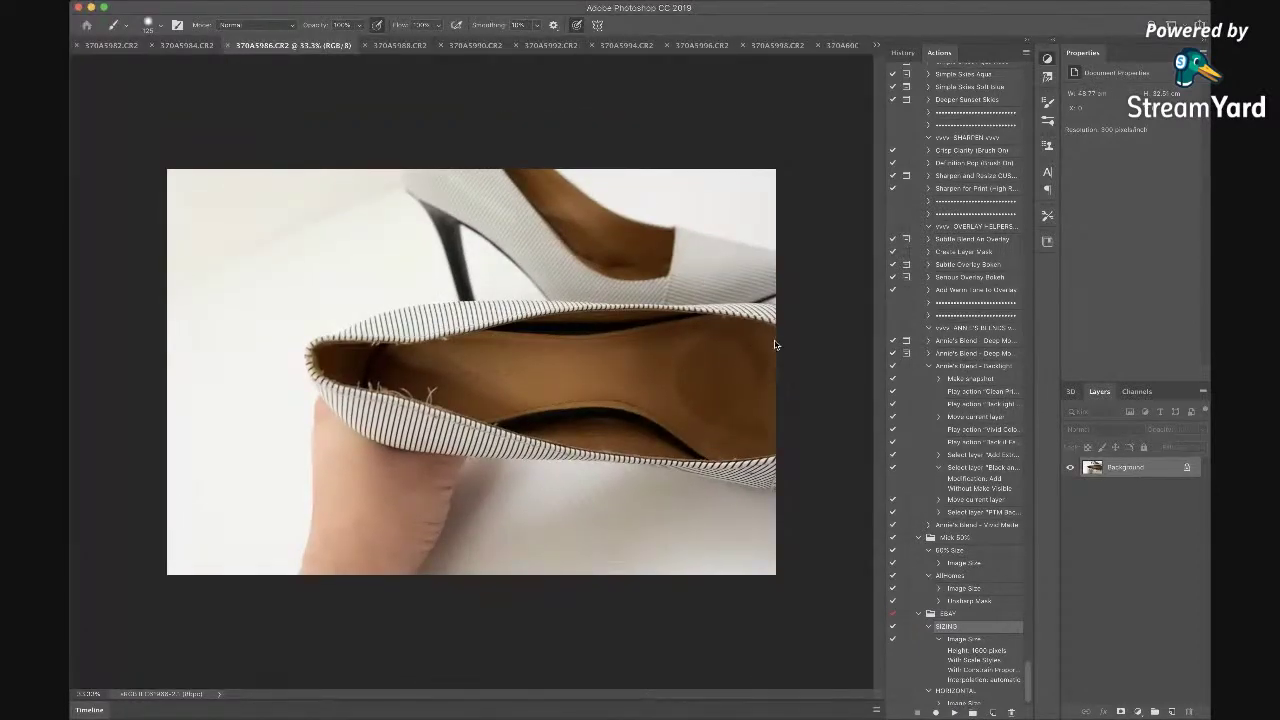
{"action": "key", "text": "super+j"}
{"action": "key", "text": "ctrl+t"}
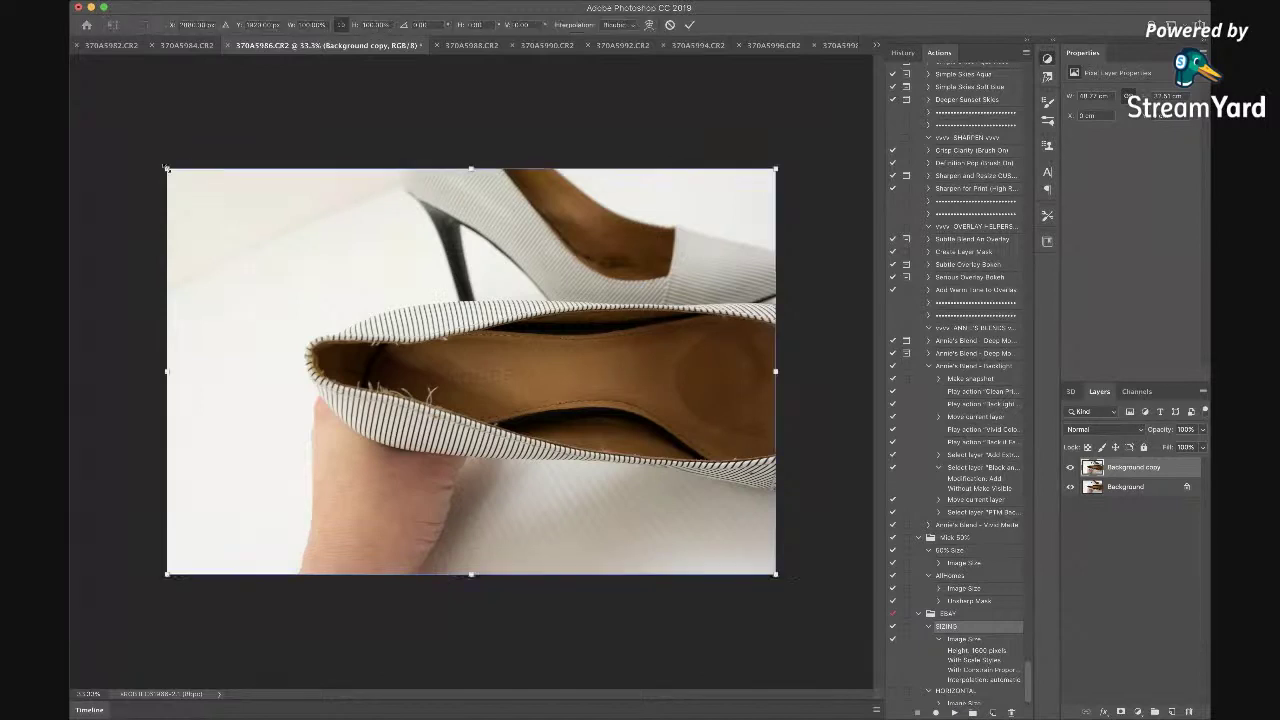
{"action": "left_click_drag", "start_coordinate": [167, 169], "coordinate": [78, 12]}
{"action": "left_click_drag", "start_coordinate": [776, 574], "coordinate": [1050, 700]}
{"action": "left_click_drag", "start_coordinate": [732, 506], "coordinate": [627, 403]}
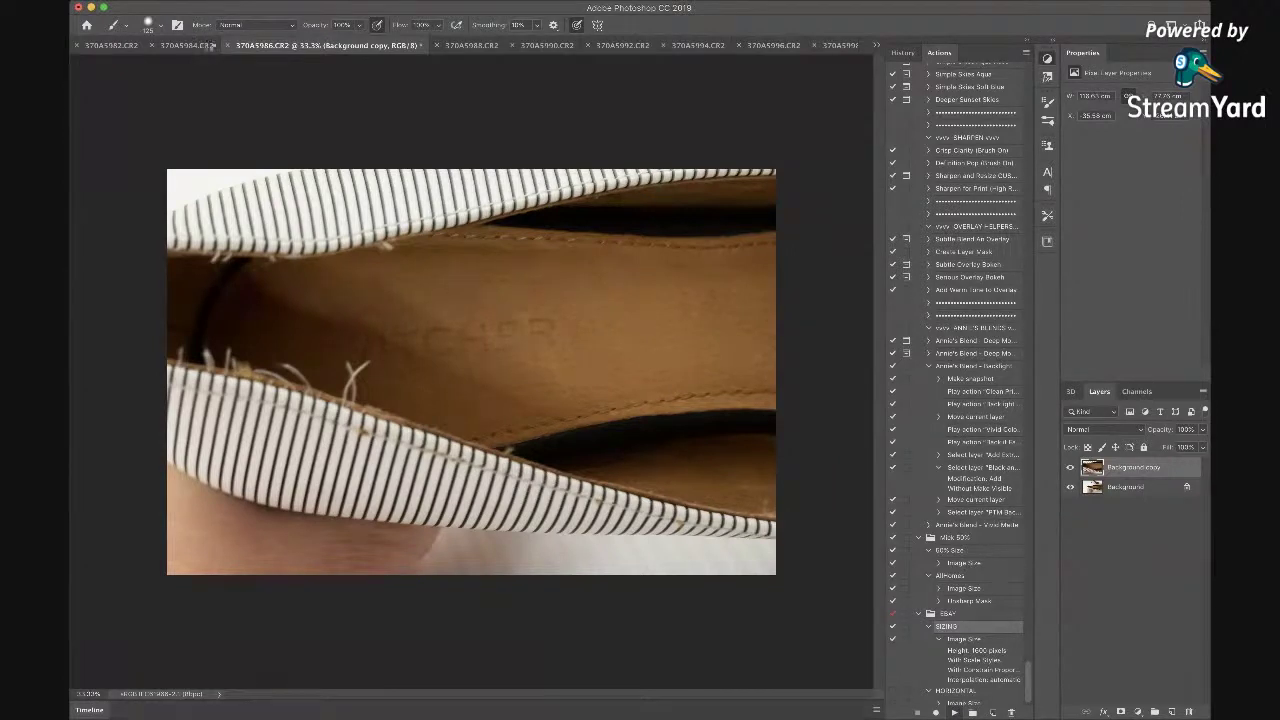
In 370A5984.CR2, duplicate the background layer, scale and reposition the copy at about 121% to frame the heels' soles, and run the SIZING action
{"action": "left_click", "coordinate": [205, 45]}
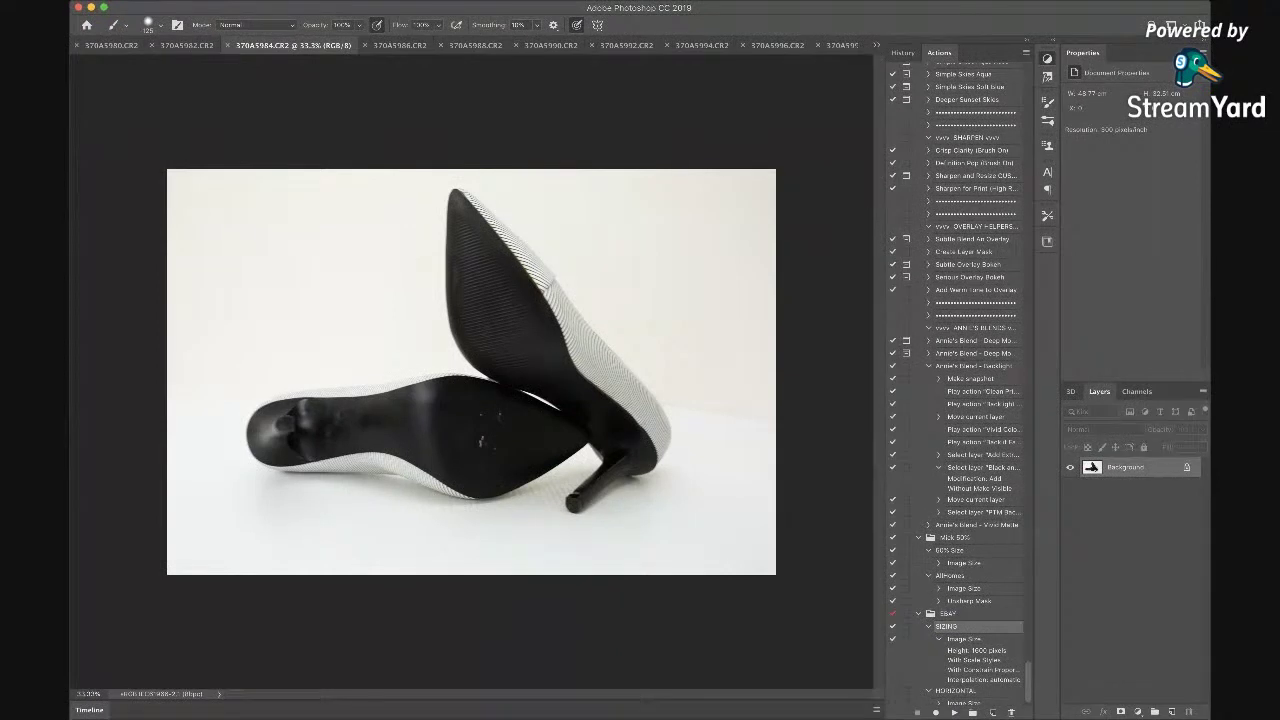
{"action": "key", "text": "super+j"}
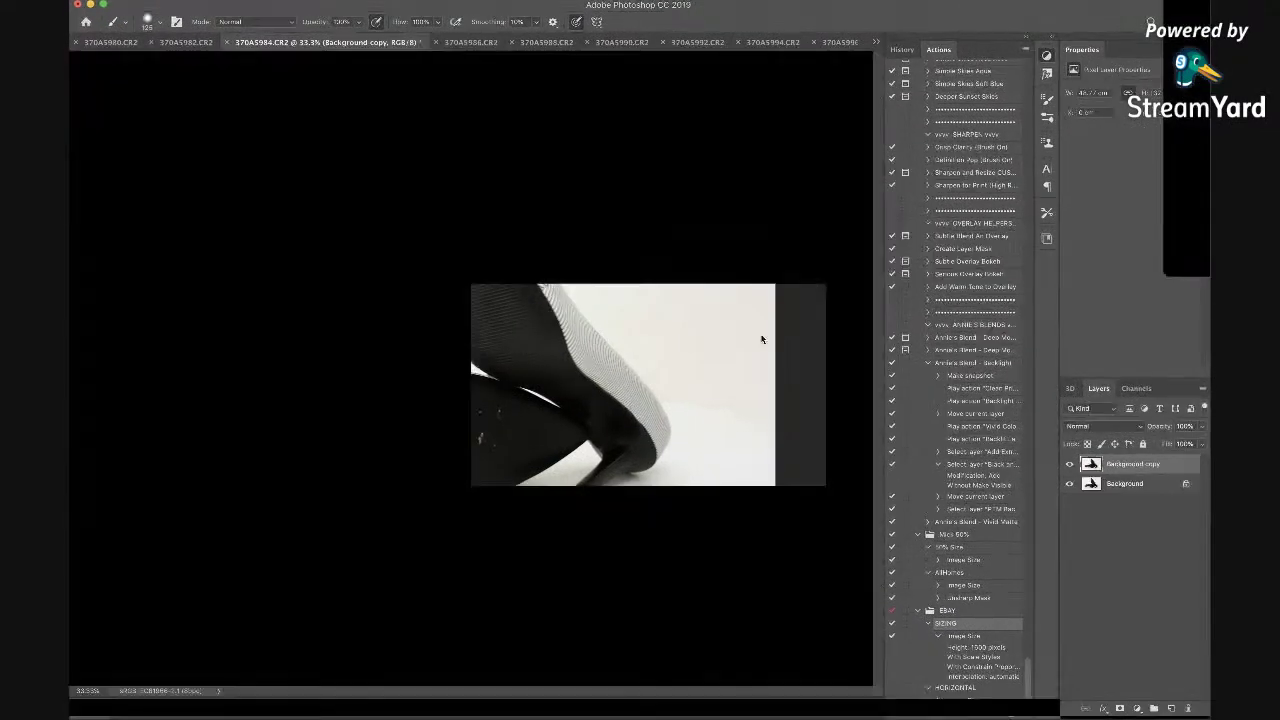
{"action": "key", "text": "ctrl+t"}
{"action": "left_click_drag", "start_coordinate": [776, 575], "coordinate": [875, 640]}
{"action": "left_click_drag", "start_coordinate": [167, 170], "coordinate": [134, 145]}
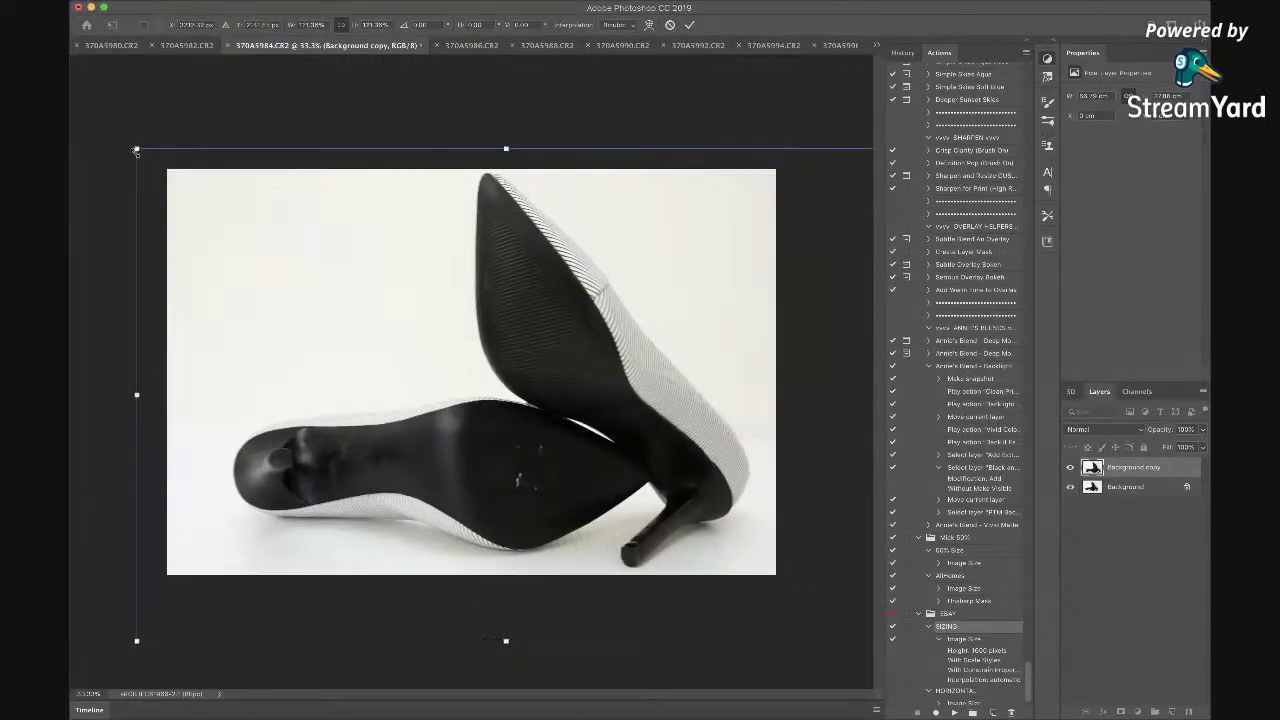
{"action": "left_click_drag", "start_coordinate": [548, 318], "coordinate": [535, 320]}
{"action": "key", "text": "Return"}
{"action": "key", "text": "b"}
{"action": "left_click", "coordinate": [956, 714]}
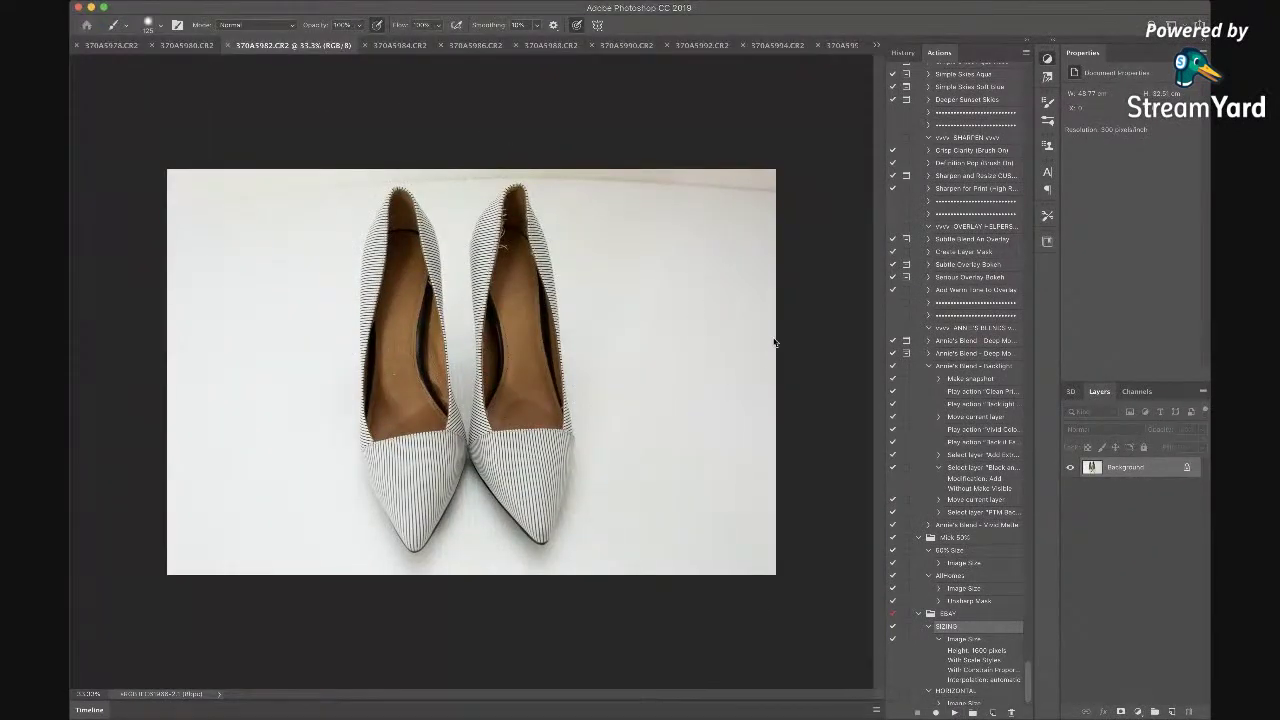
In 370A5982.CR2, duplicate the background layer, enlarge the copy to about 53 cm wide and reposition it to frame both shoes from above
{"action": "left_click", "coordinate": [775, 342]}
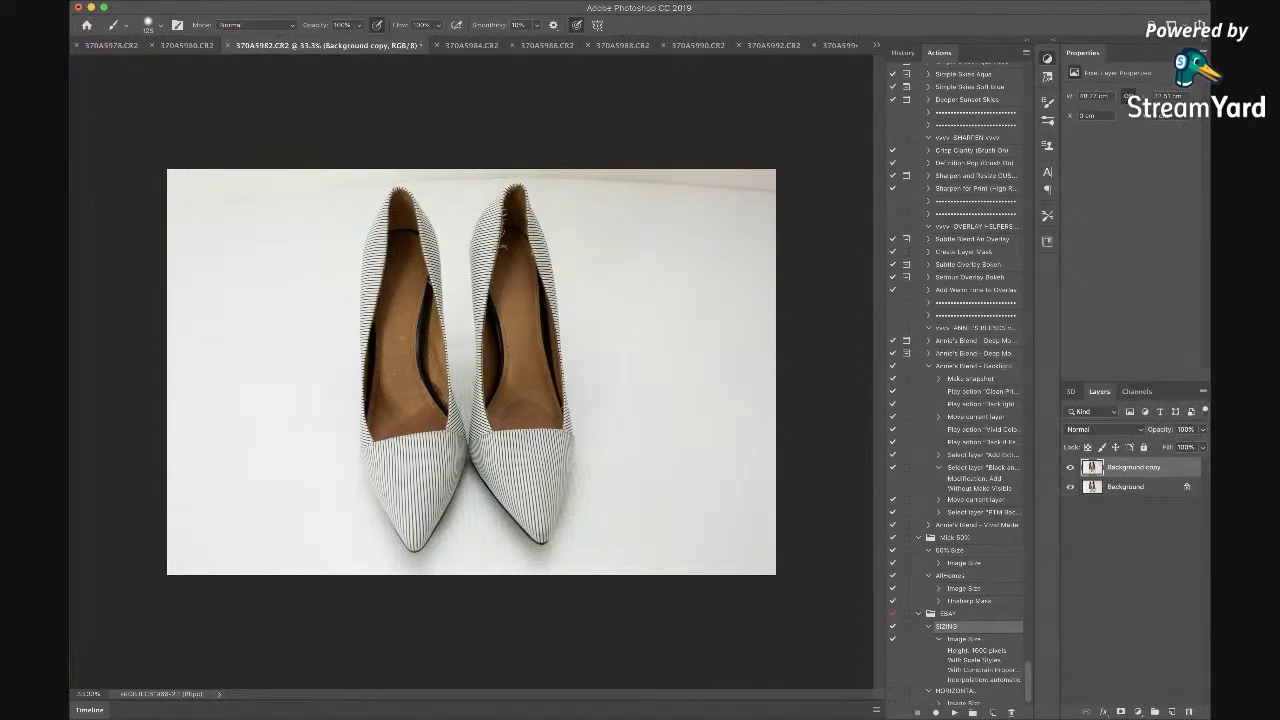
{"action": "key", "text": "ctrl+t"}
{"action": "left_click_drag", "start_coordinate": [166, 169], "coordinate": [142, 152]}
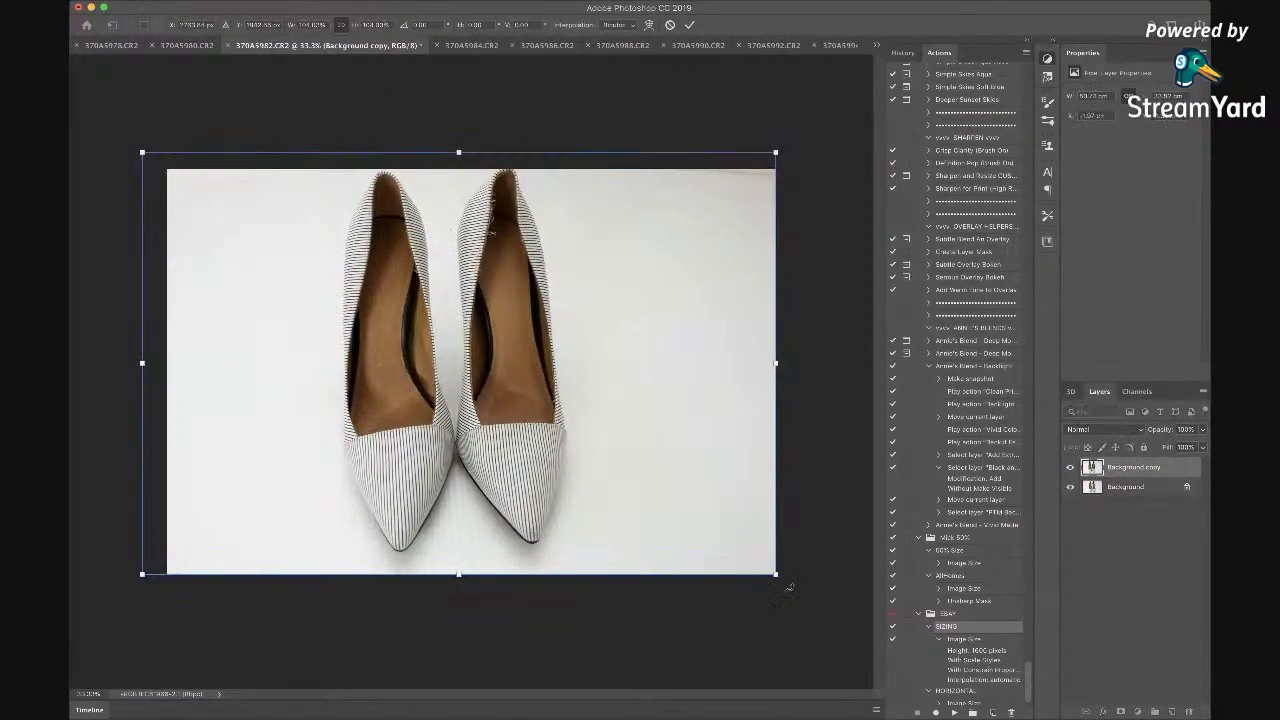
{"action": "left_click_drag", "start_coordinate": [792, 583], "coordinate": [816, 596]}
{"action": "left_click_drag", "start_coordinate": [683, 503], "coordinate": [689, 501]}
{"action": "key", "text": "Return"}
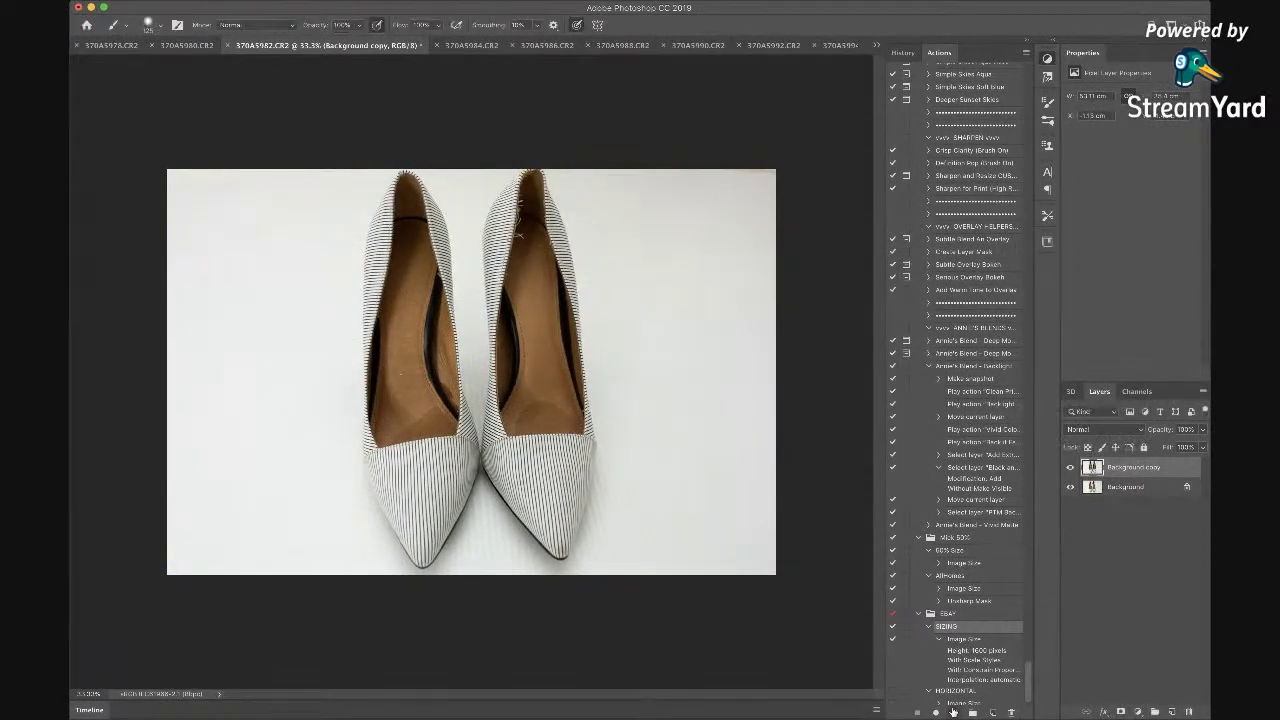
In 370A5980.CR2, duplicate the background layer, then scale the copy to about 137% and position it around the side view of the pair
{"action": "left_click", "coordinate": [190, 45]}
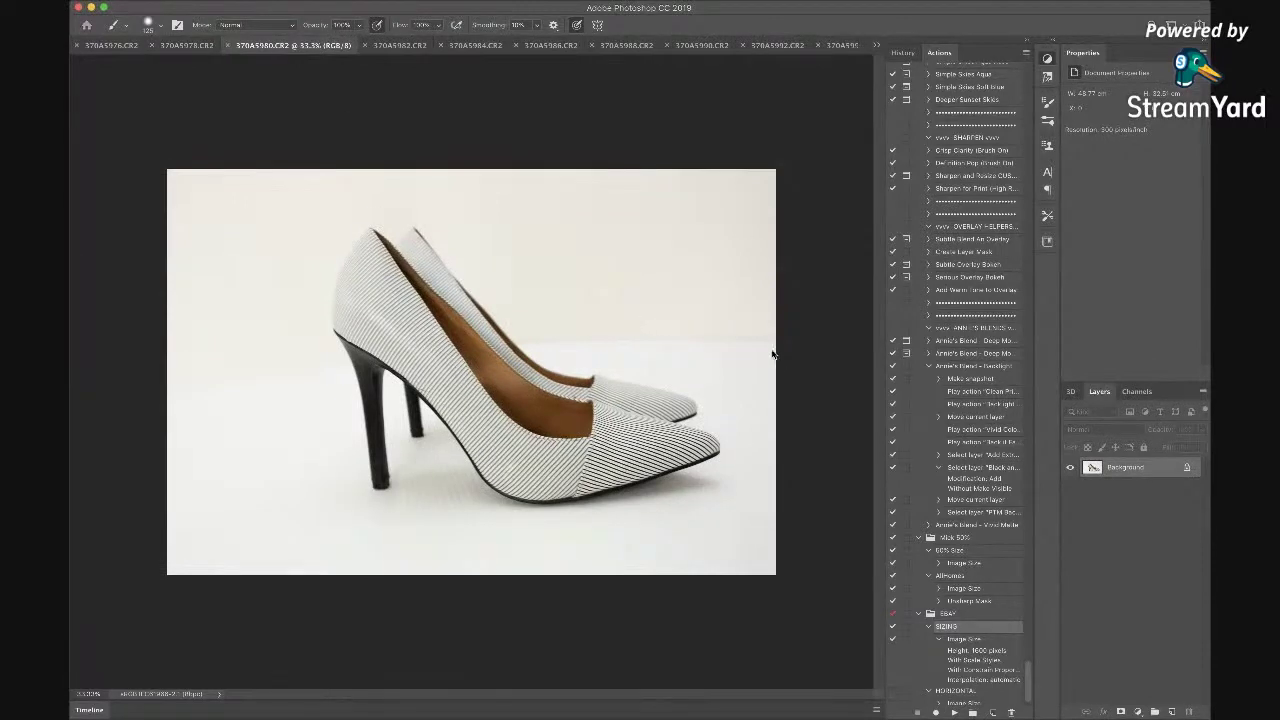
{"action": "key", "text": "ctrl+j"}
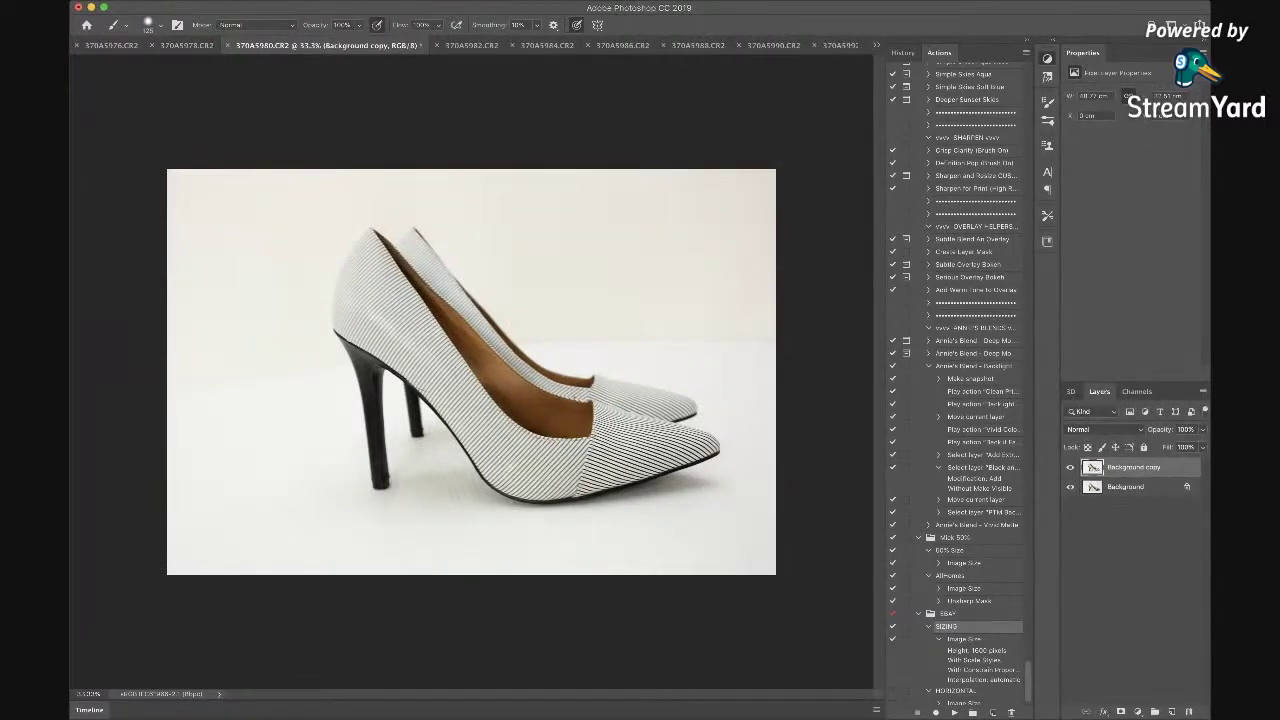
{"action": "key", "text": "ctrl+t"}
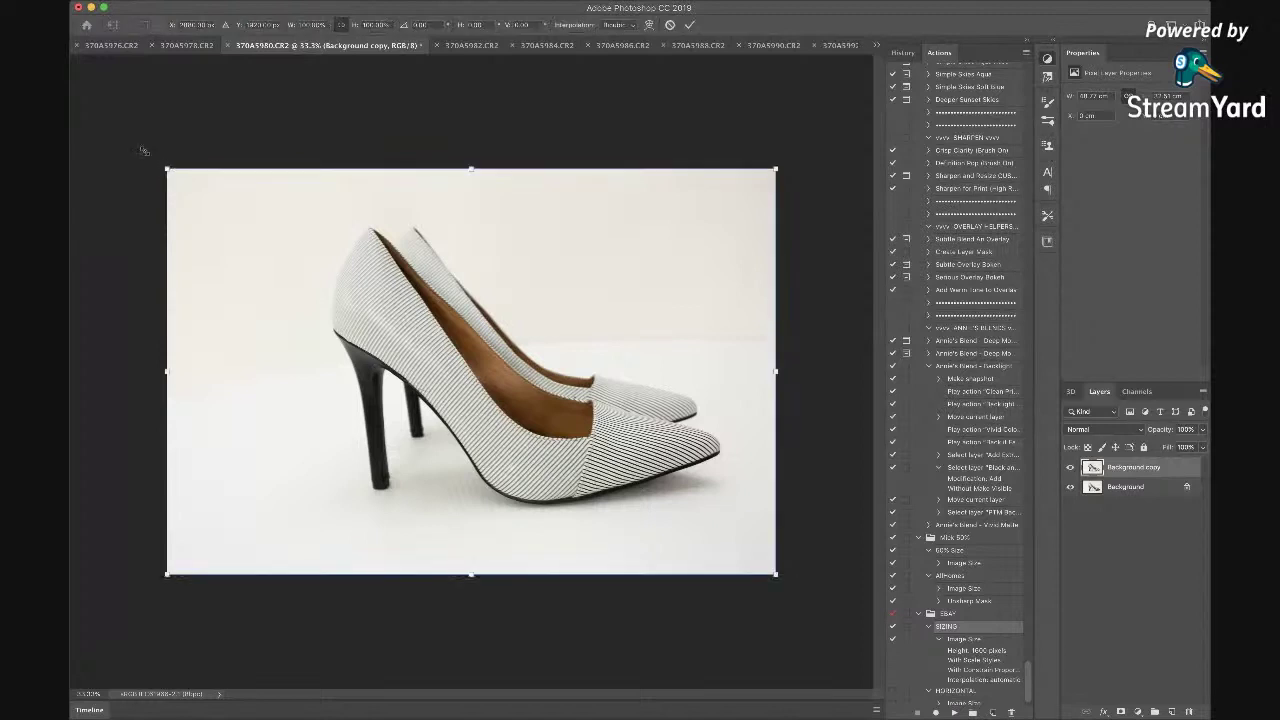
{"action": "left_click_drag", "start_coordinate": [166, 170], "coordinate": [70, 55]}
{"action": "left_click_drag", "start_coordinate": [479, 453], "coordinate": [479, 468]}
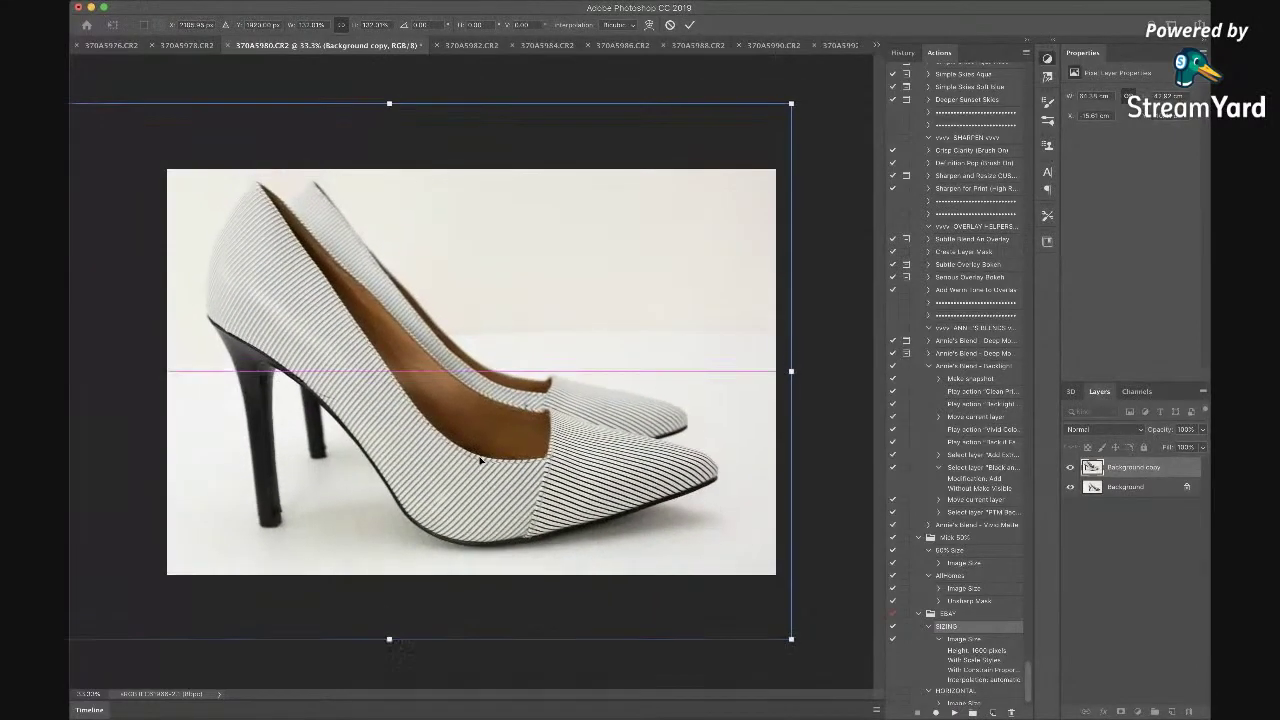
{"action": "left_click_drag", "start_coordinate": [792, 641], "coordinate": [823, 660]}
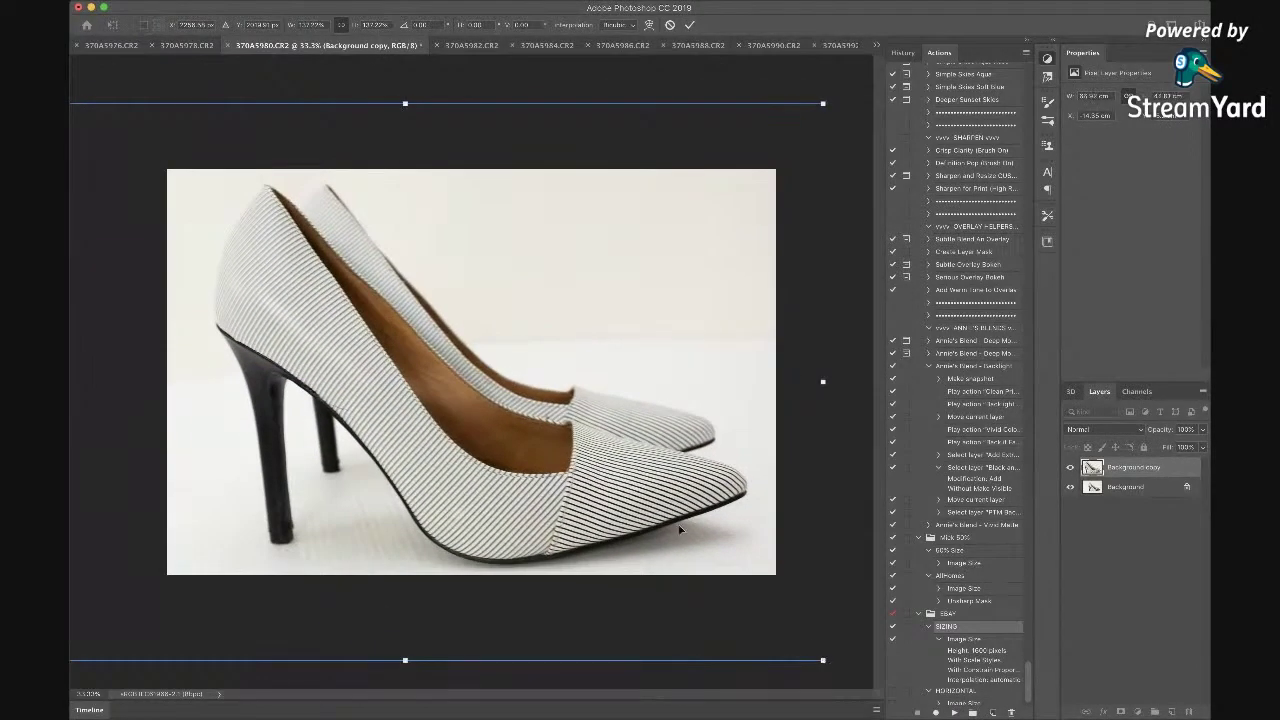
{"action": "key", "text": "Return"}
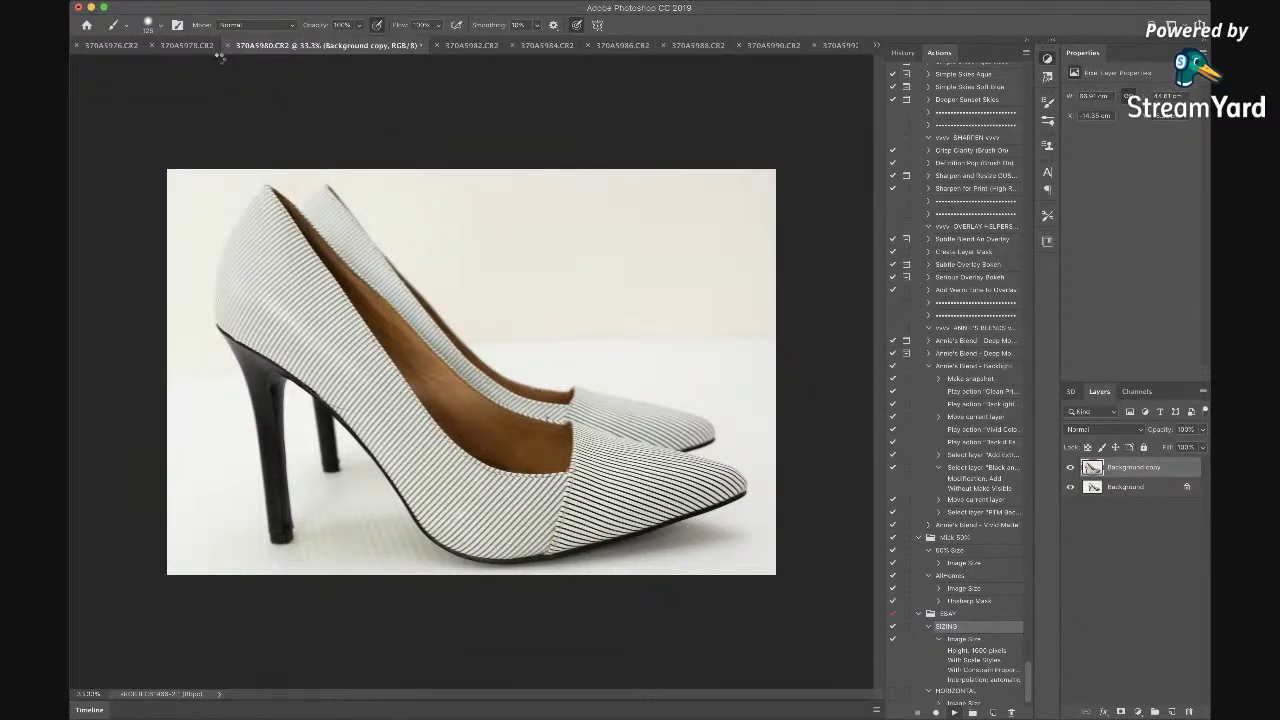
{"action": "key", "text": "super+z"}
In 370A5978.CR2, duplicate the background layer, scale and position the copy at about 156% around the heels' back view, and run the SIZING action
{"action": "left_click", "coordinate": [190, 46]}
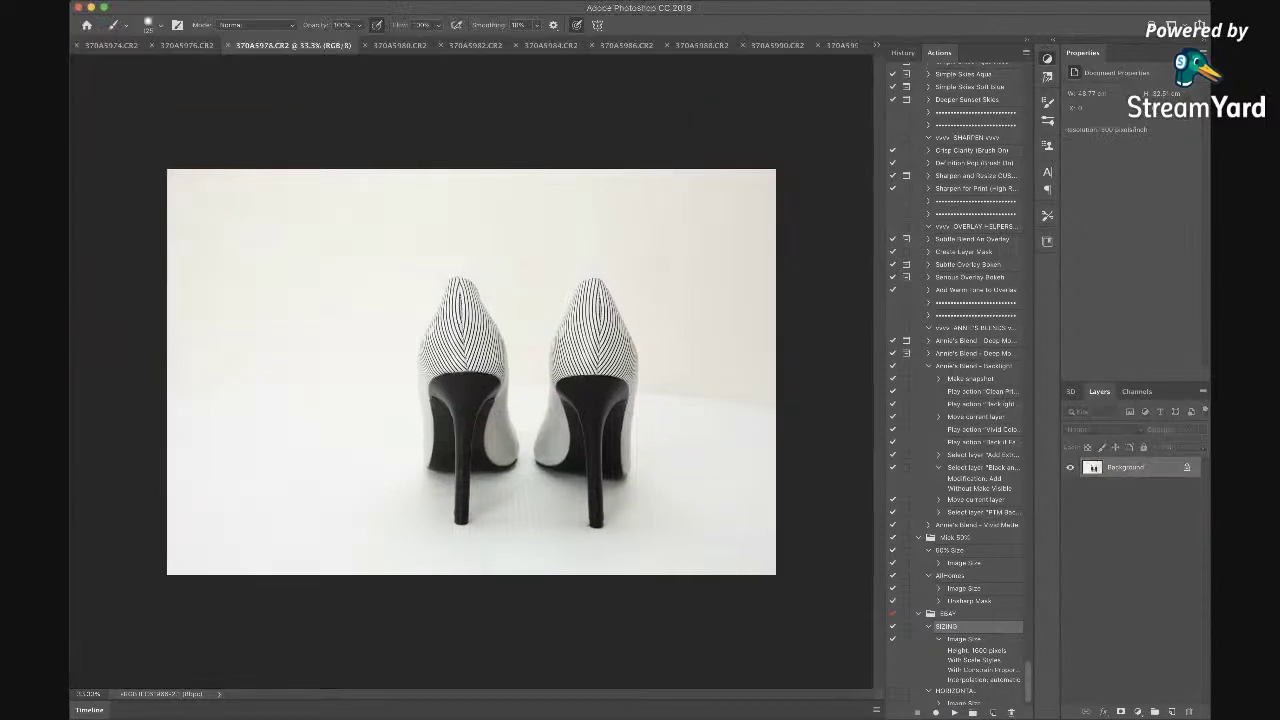
{"action": "key", "text": "super+j"}
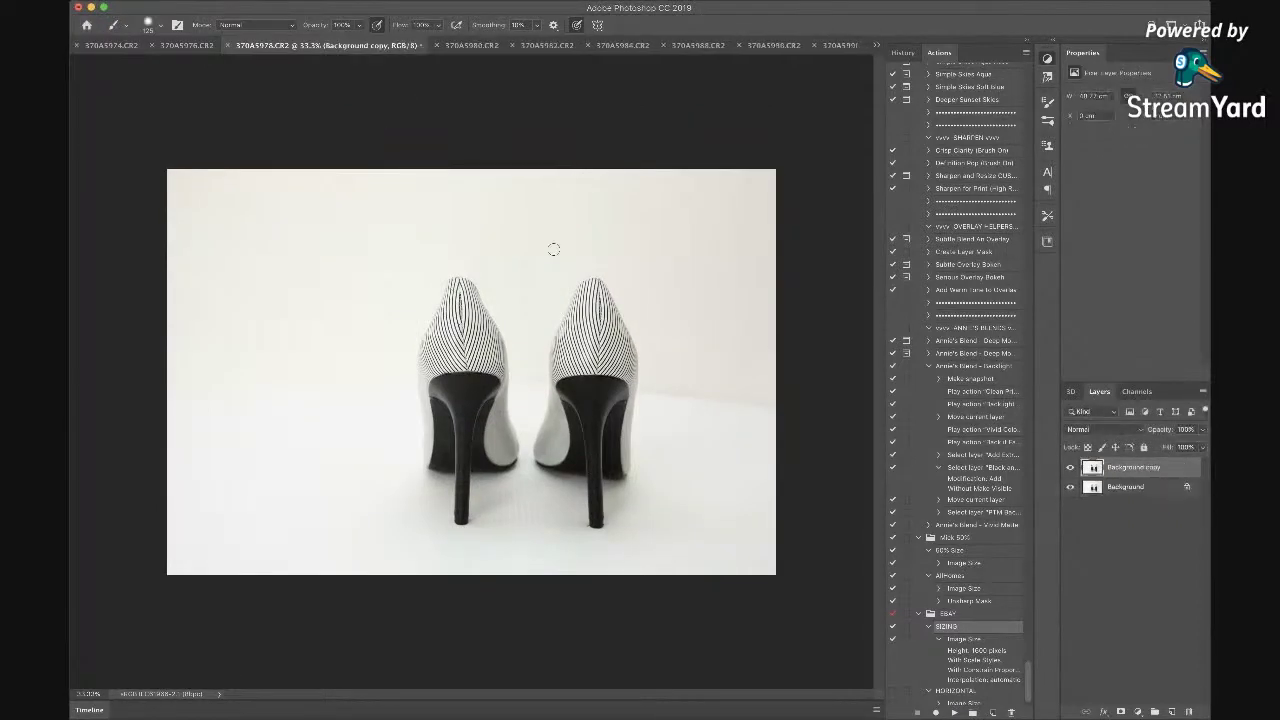
{"action": "key", "text": "super+t"}
{"action": "left_click_drag", "start_coordinate": [168, 171], "coordinate": [0, 0]}
{"action": "left_click_drag", "start_coordinate": [456, 358], "coordinate": [490, 383]}
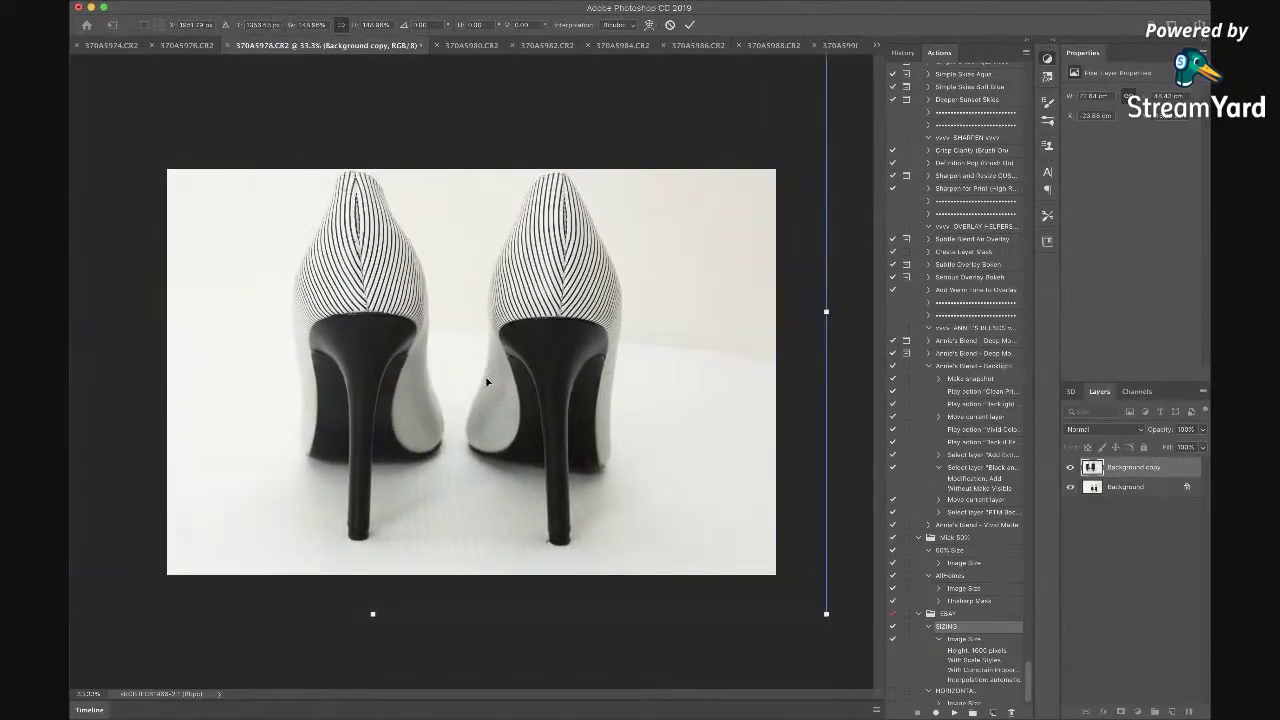
{"action": "left_click_drag", "start_coordinate": [829, 615], "coordinate": [870, 621]}
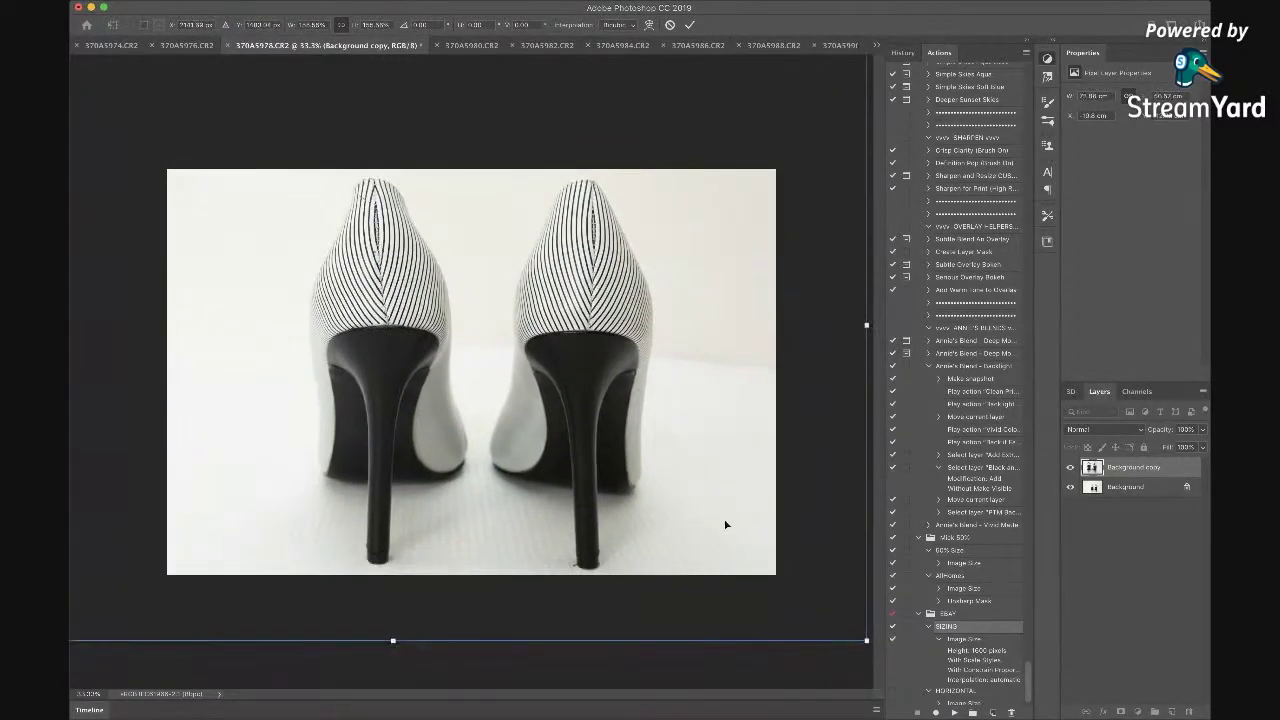
{"action": "left_click", "coordinate": [953, 713]}
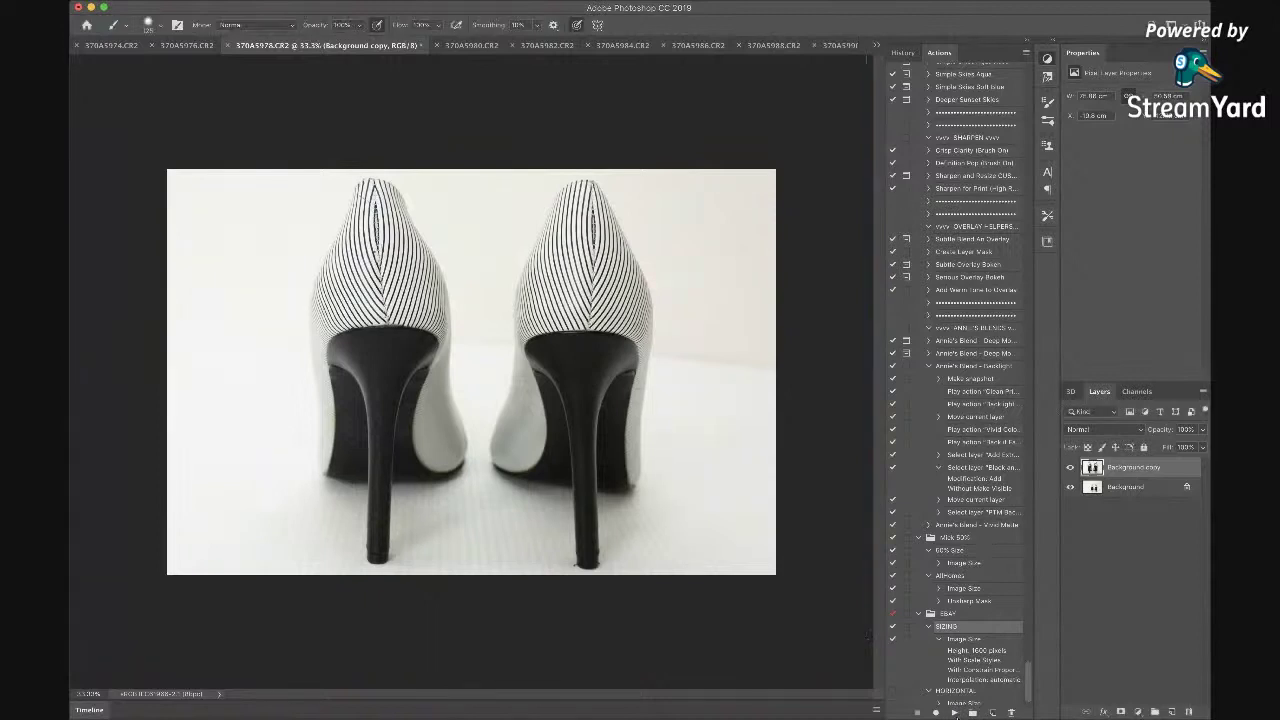
In 370A5976.CR2, duplicate the background layer and scale the copy to about 115% so the two shoes fill the frame
{"action": "left_click", "coordinate": [195, 46]}
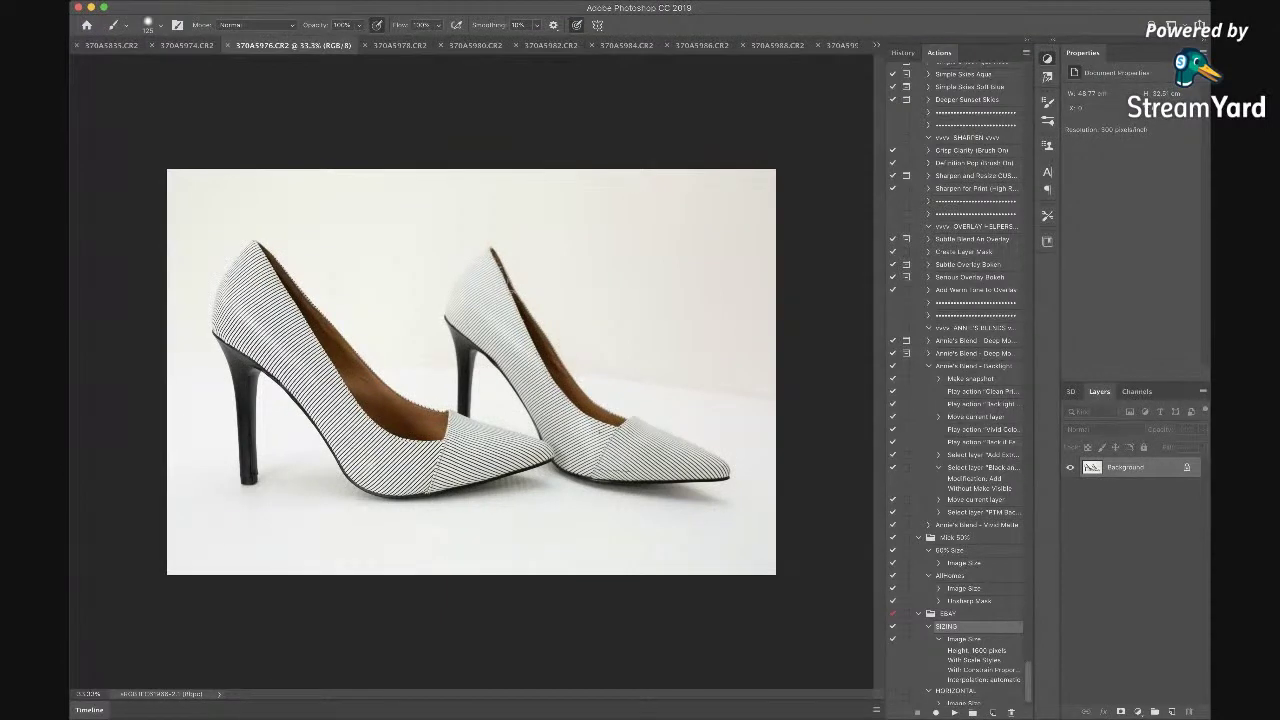
{"action": "key", "text": "super+j"}
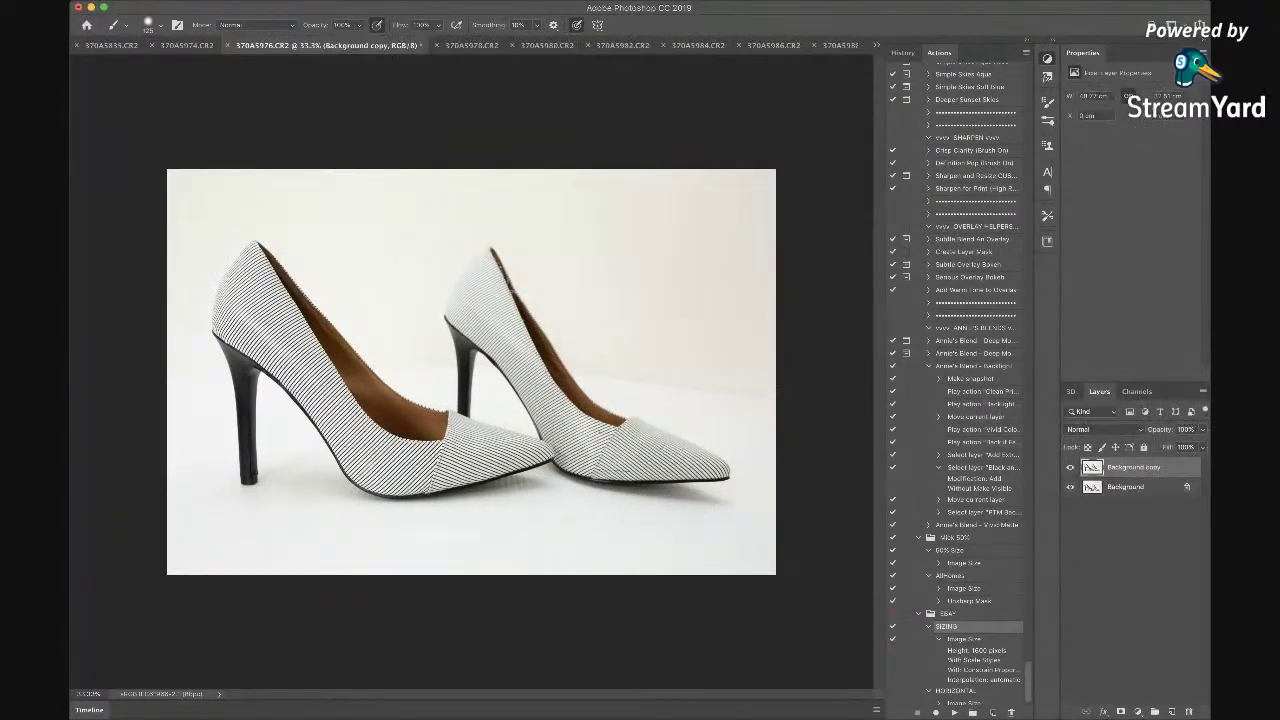
{"action": "key", "text": "super+t"}
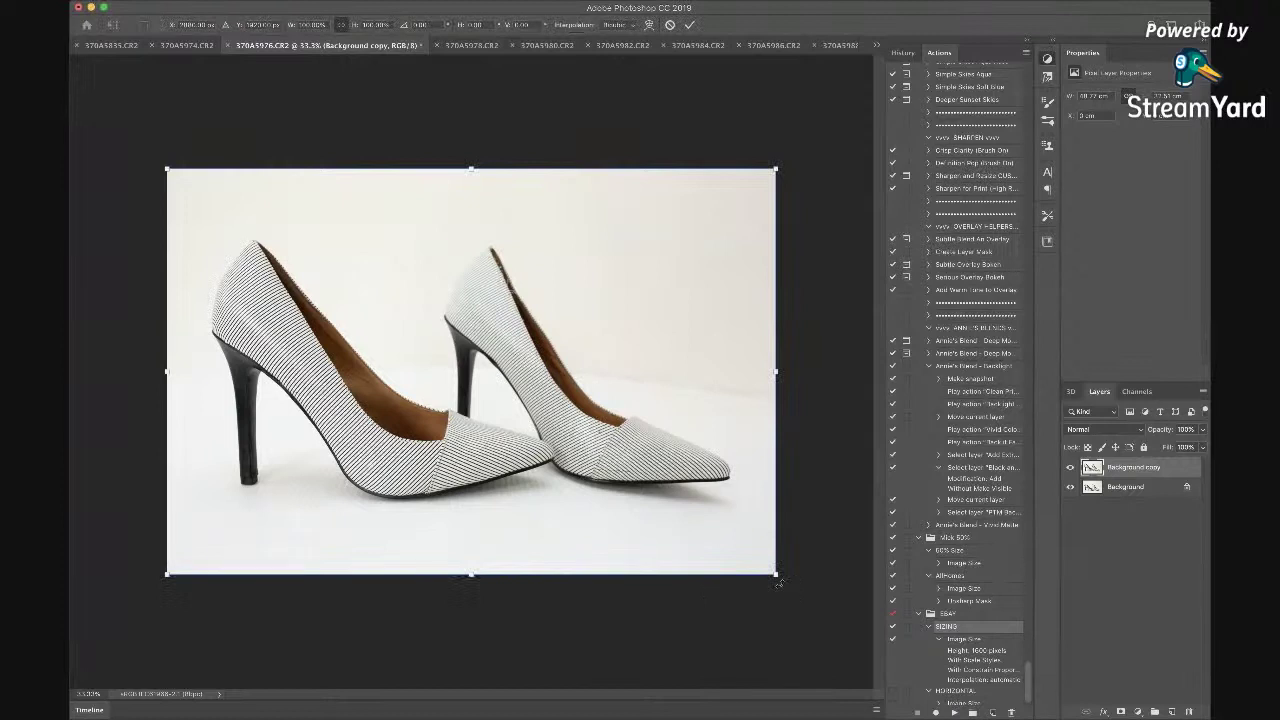
{"action": "left_click_drag", "start_coordinate": [776, 576], "coordinate": [820, 603]}
{"action": "left_click_drag", "start_coordinate": [167, 170], "coordinate": [120, 137]}
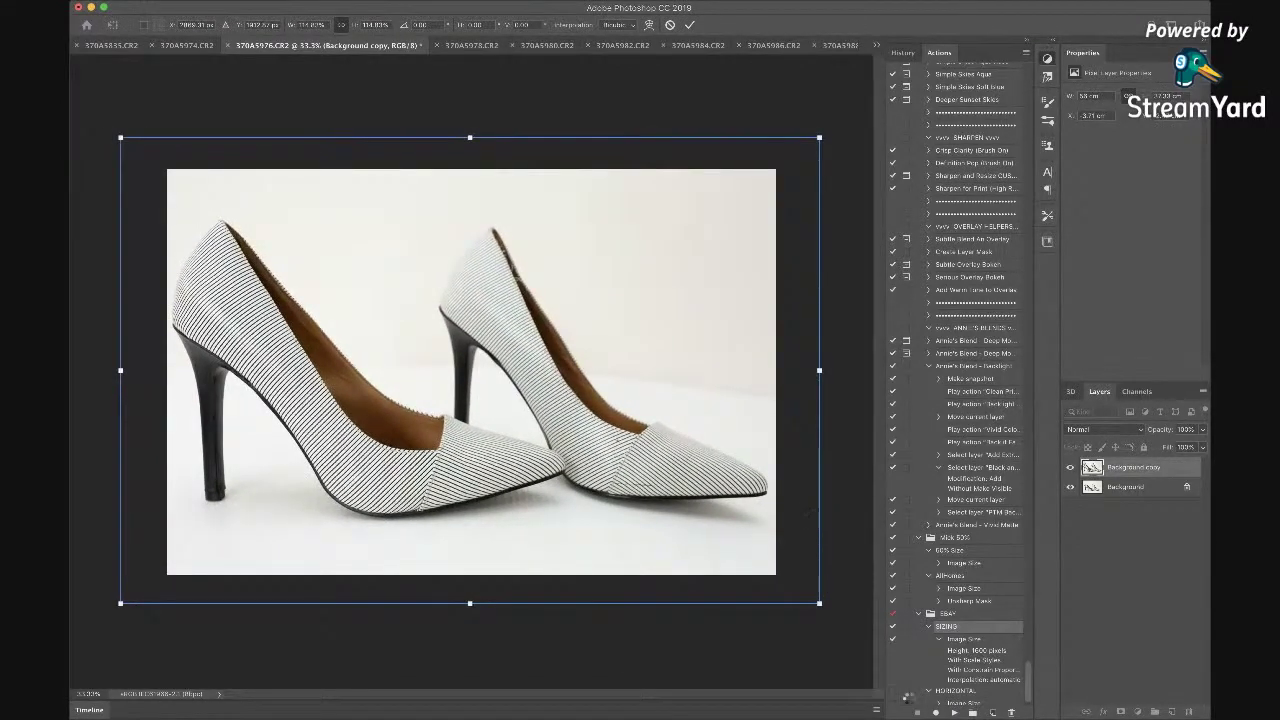
{"action": "key", "text": "Return"}
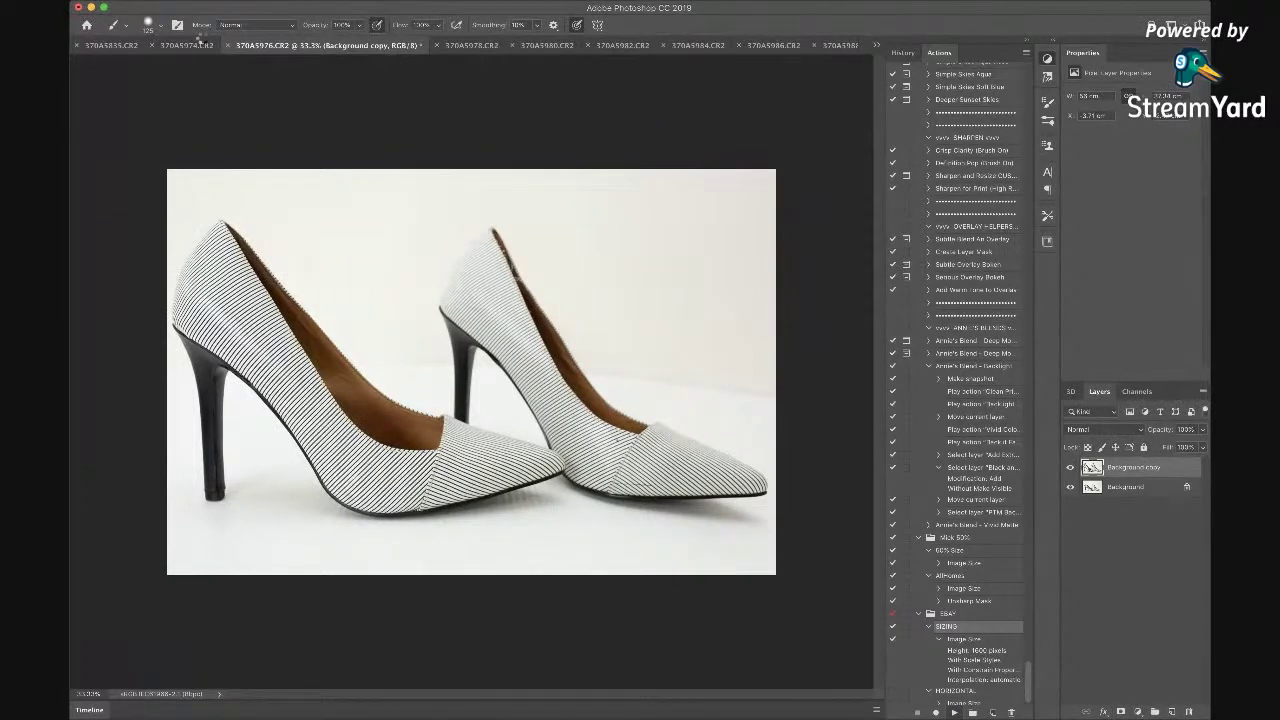
In 370A5974.CR2, duplicate the background layer, enlarge the copy to about 60 cm wide around the single shoe, and run the SIZING action
{"action": "left_click", "coordinate": [199, 44]}
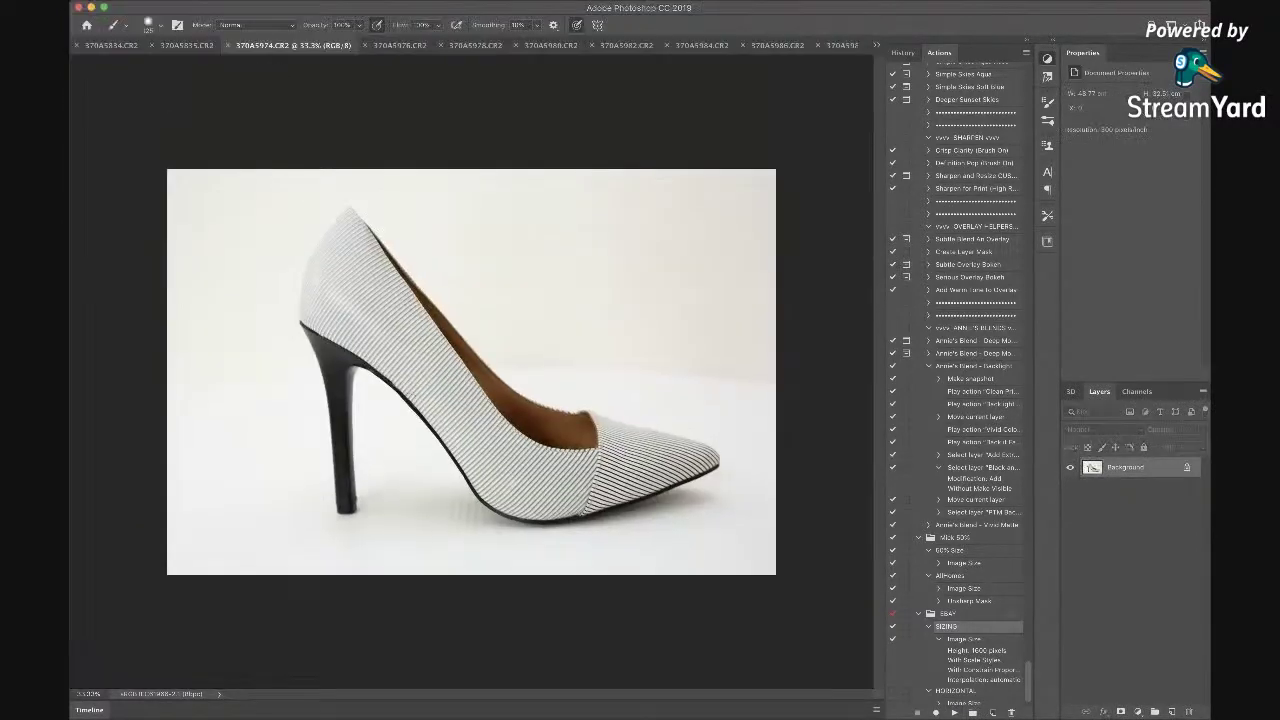
{"action": "key", "text": "super+j"}
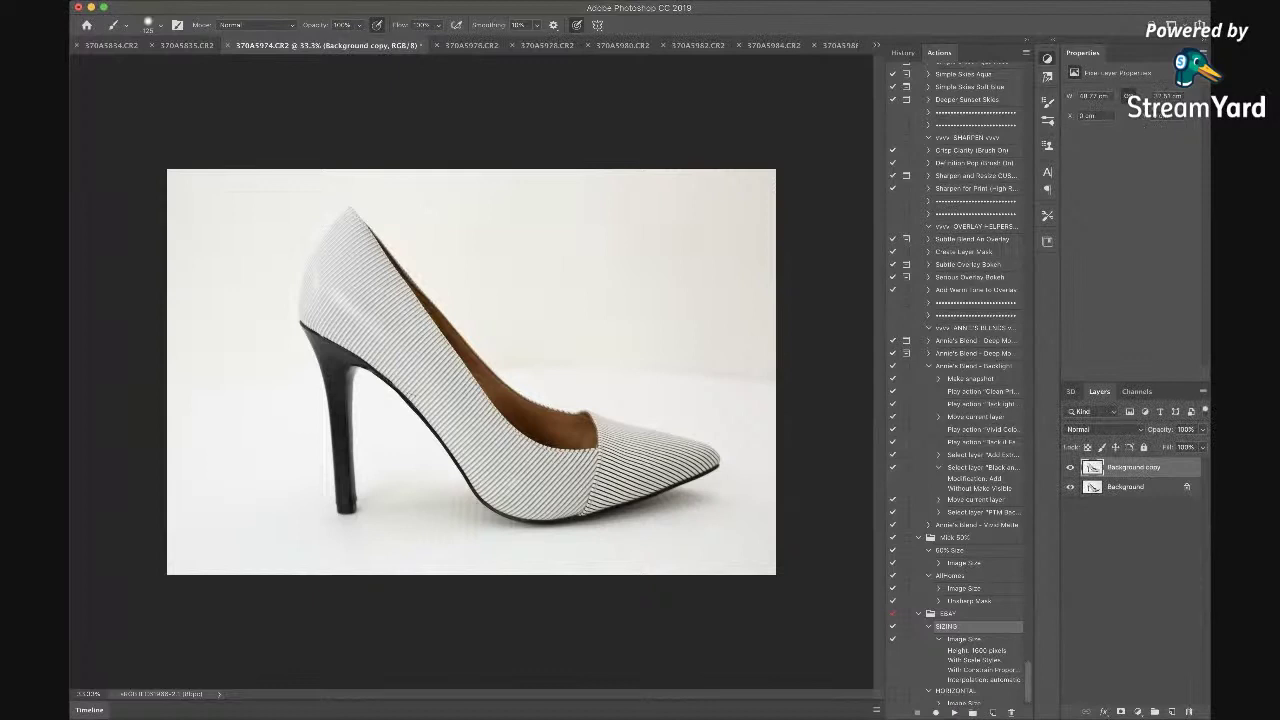
{"action": "key", "text": "super+t"}
{"action": "left_click_drag", "start_coordinate": [167, 169], "coordinate": [70, 103]}
{"action": "left_click_drag", "start_coordinate": [776, 574], "coordinate": [841, 610]}
{"action": "left_click_drag", "start_coordinate": [677, 526], "coordinate": [662, 536]}
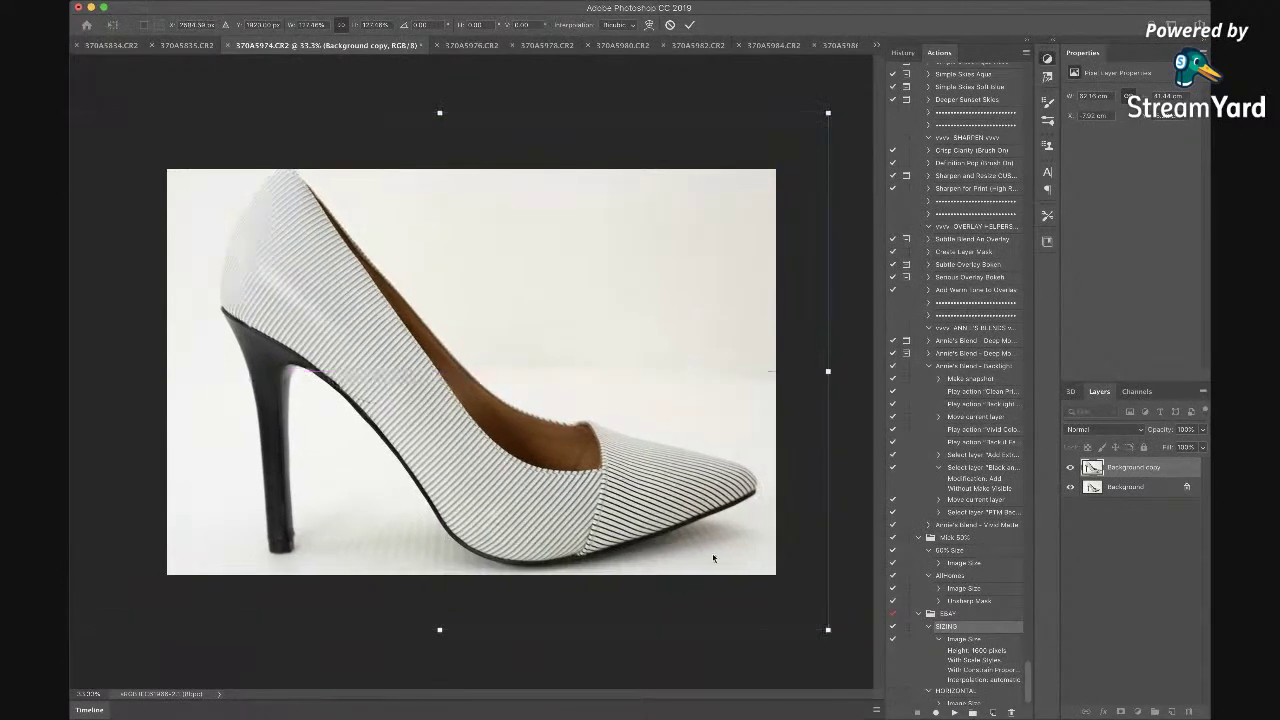
{"action": "mouse_move", "coordinate": [829, 628]}
{"action": "left_mouse_down"}
{"action": "mouse_move", "coordinate": [797, 614]}
{"action": "mouse_move", "coordinate": [807, 620]}
{"action": "left_mouse_up"}
{"action": "key", "text": "Return"}
{"action": "key", "text": "b"}
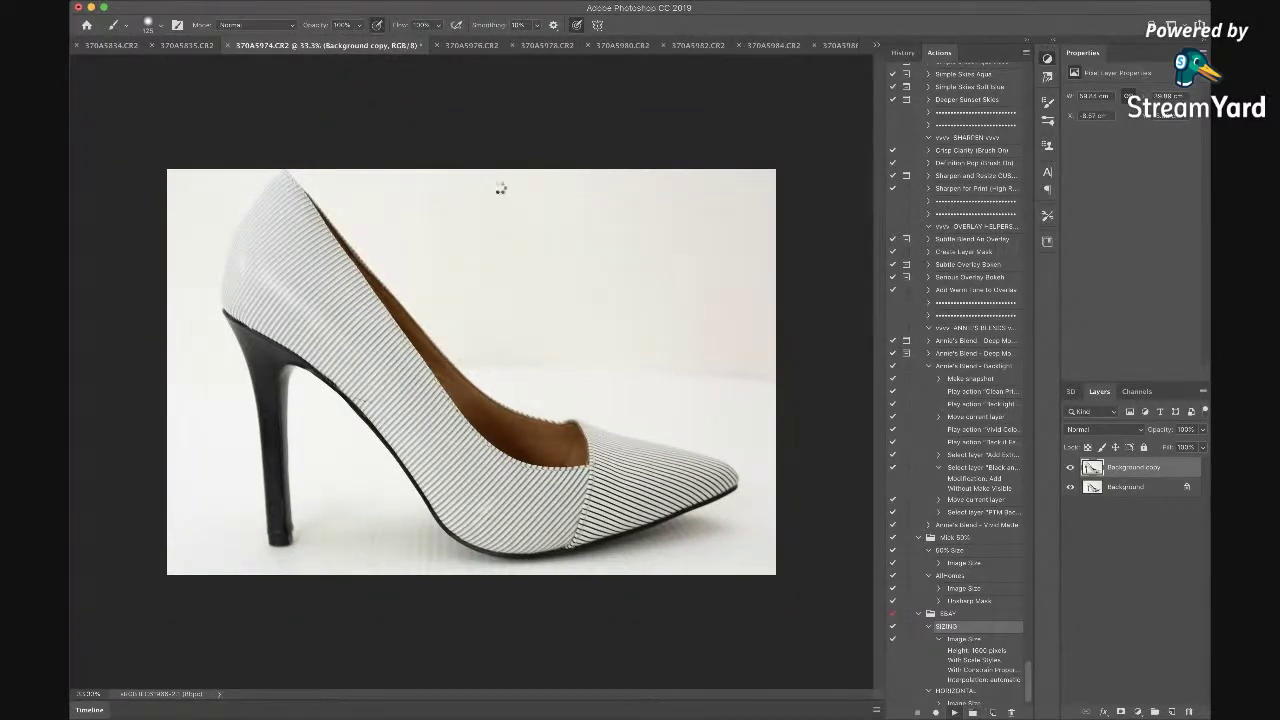
{"action": "left_click", "coordinate": [955, 713]}
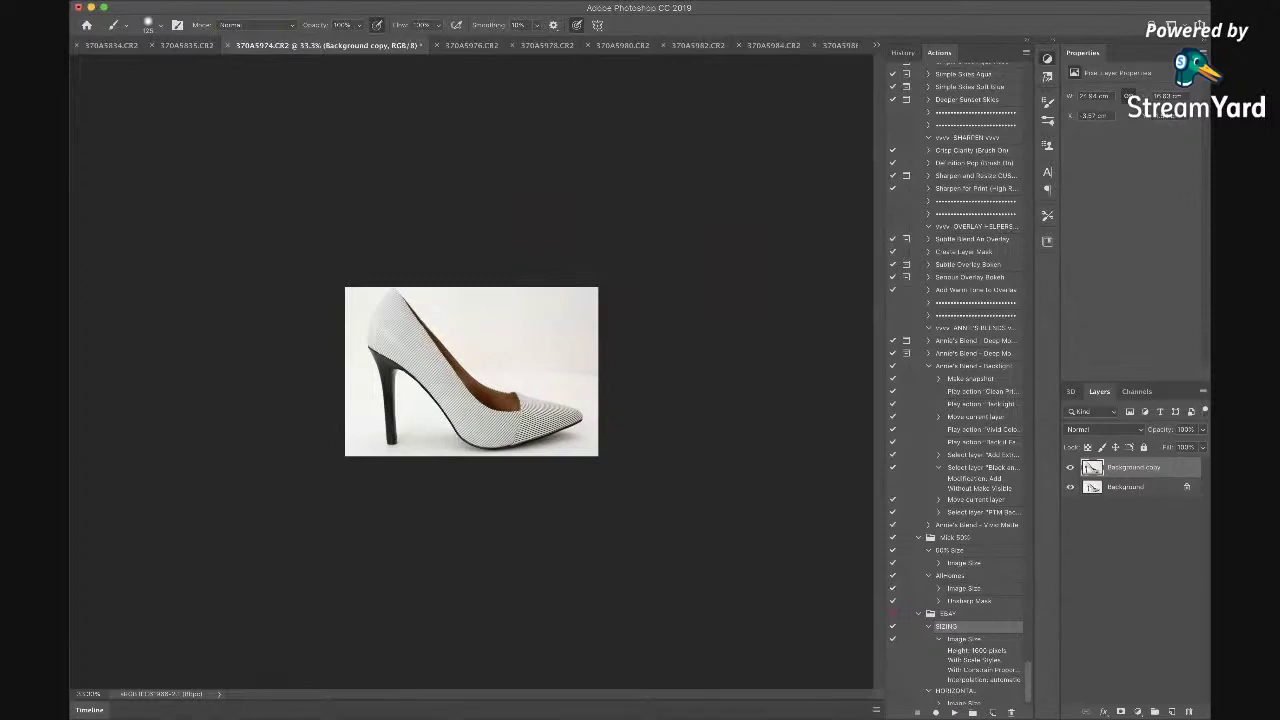